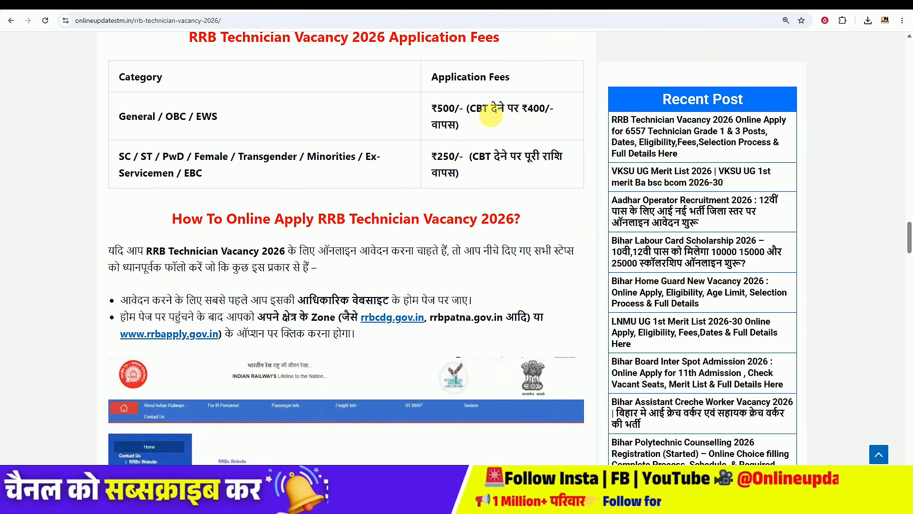
Open the official notification from the important links of the RRB Technician Vacancy 2026 article.
{"action": "scroll", "coordinate": [488, 130], "scroll_direction": "down", "scroll_amount": 4}
{"action": "scroll", "coordinate": [488, 129], "scroll_direction": "down", "scroll_amount": 15}
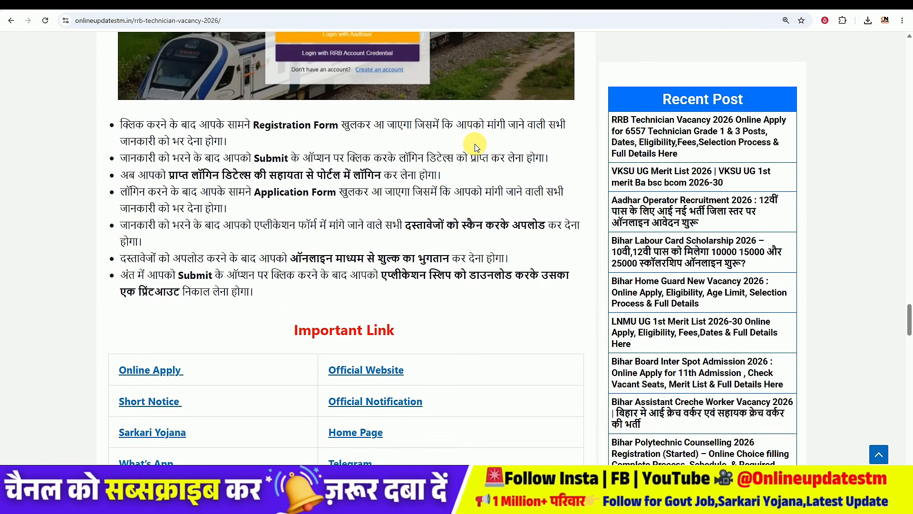
{"action": "left_click", "coordinate": [385, 213]}
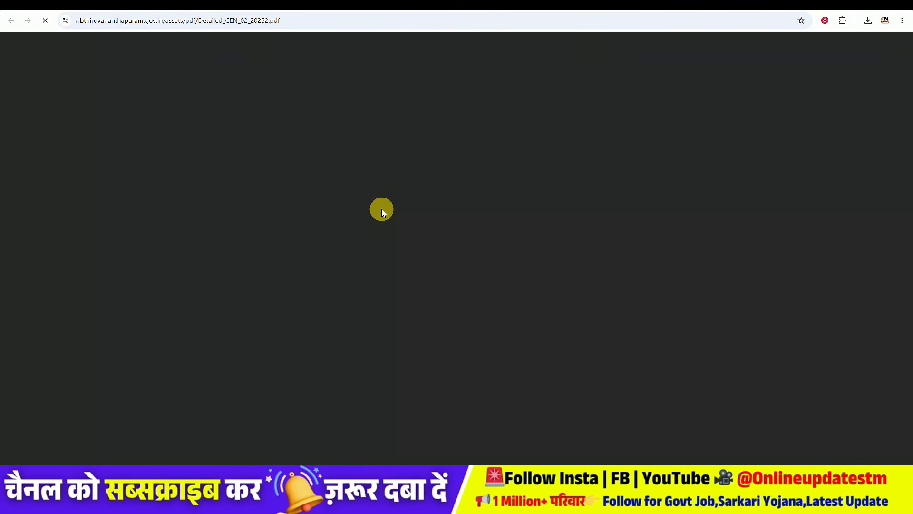
Read through the CEN 02/2026 notification's contents, technician vacancies, important dates and instructions to candidates.
{"action": "scroll", "coordinate": [464, 224], "scroll_direction": "up", "scroll_amount": 1}
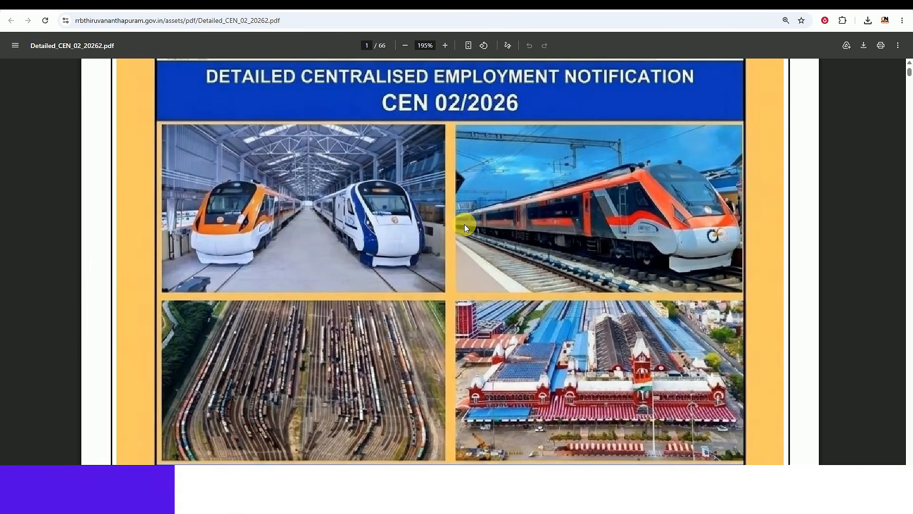
{"action": "scroll", "coordinate": [464, 224], "scroll_direction": "down", "scroll_amount": 15}
{"action": "scroll", "coordinate": [467, 218], "scroll_direction": "down", "scroll_amount": 20}
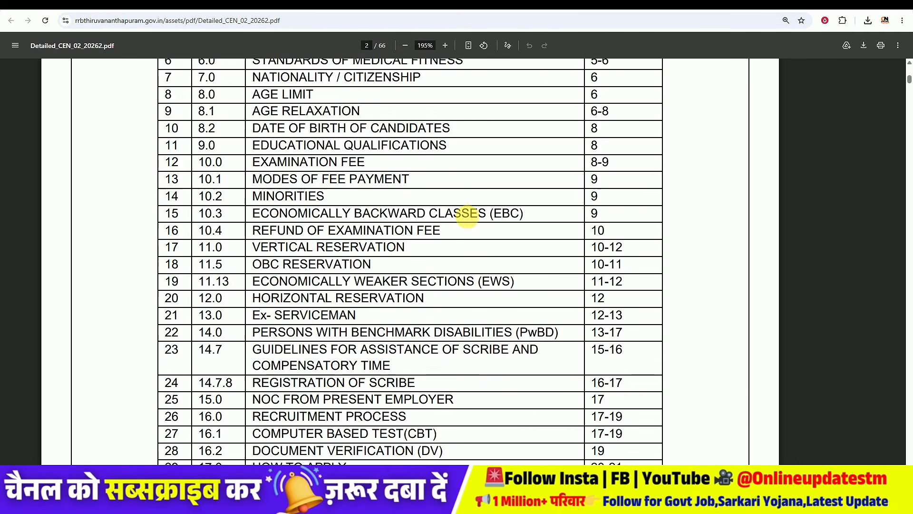
{"action": "scroll", "coordinate": [471, 219], "scroll_direction": "down", "scroll_amount": 10}
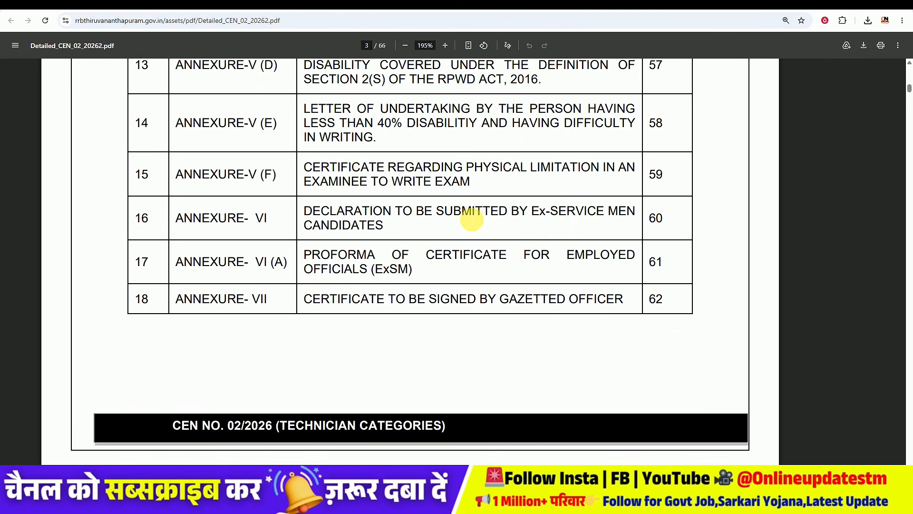
{"action": "scroll", "coordinate": [469, 217], "scroll_direction": "down", "scroll_amount": 10}
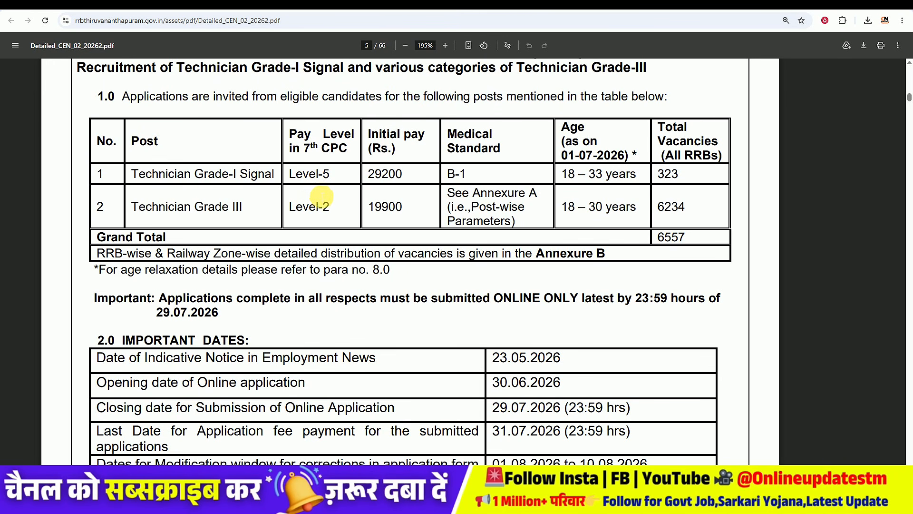
{"action": "scroll", "coordinate": [382, 194], "scroll_direction": "down", "scroll_amount": 7}
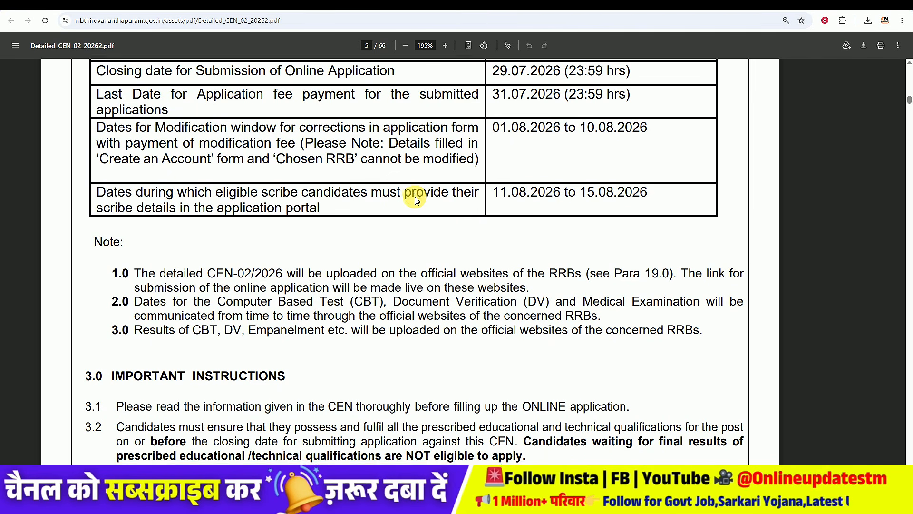
{"action": "scroll", "coordinate": [415, 200], "scroll_direction": "down", "scroll_amount": 15}
{"action": "scroll", "coordinate": [420, 196], "scroll_direction": "down", "scroll_amount": 4}
{"action": "scroll", "coordinate": [423, 196], "scroll_direction": "down", "scroll_amount": 4}
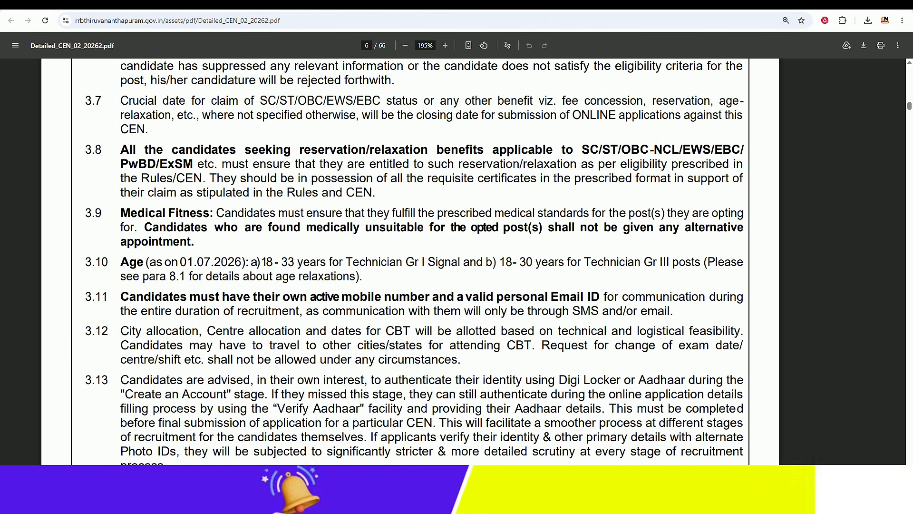
Return to the vacancy article, follow its Online Apply link and bring up the RRB account credential sign-in form.
{"action": "left_click", "coordinate": [105, 5]}
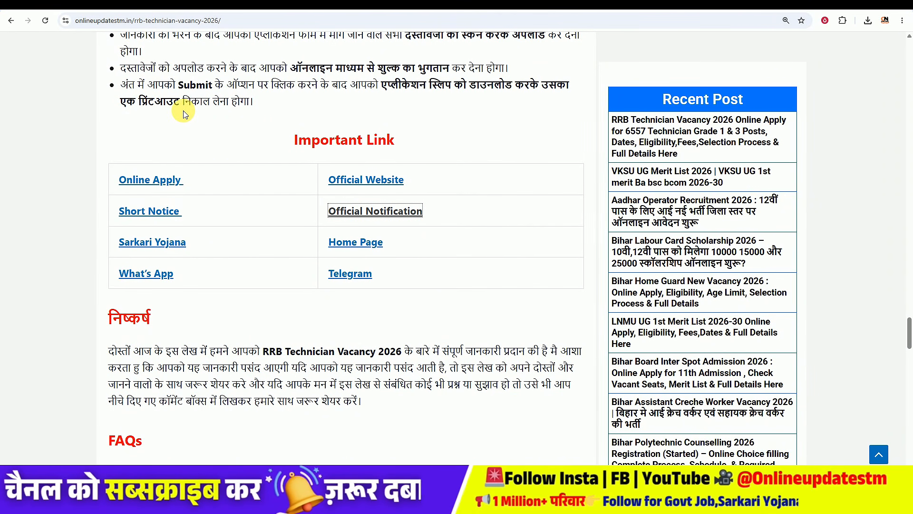
{"action": "left_click", "coordinate": [160, 179]}
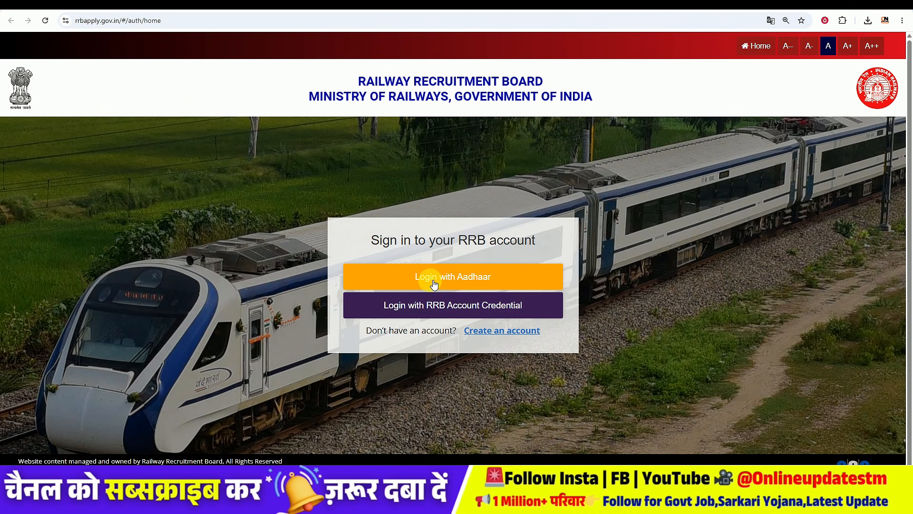
{"action": "left_click", "coordinate": [425, 305]}
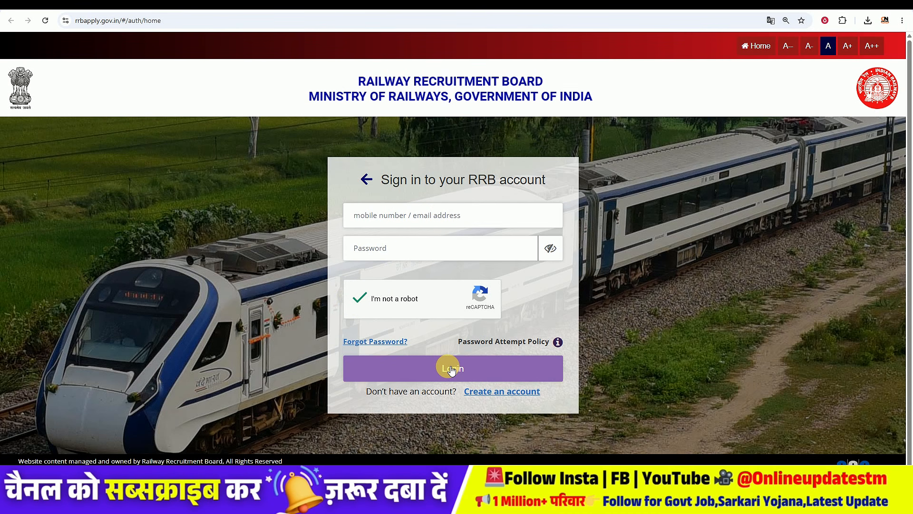
Open the forgotten-password form and cancel it to go back to the sign-in form.
{"action": "left_click", "coordinate": [397, 341]}
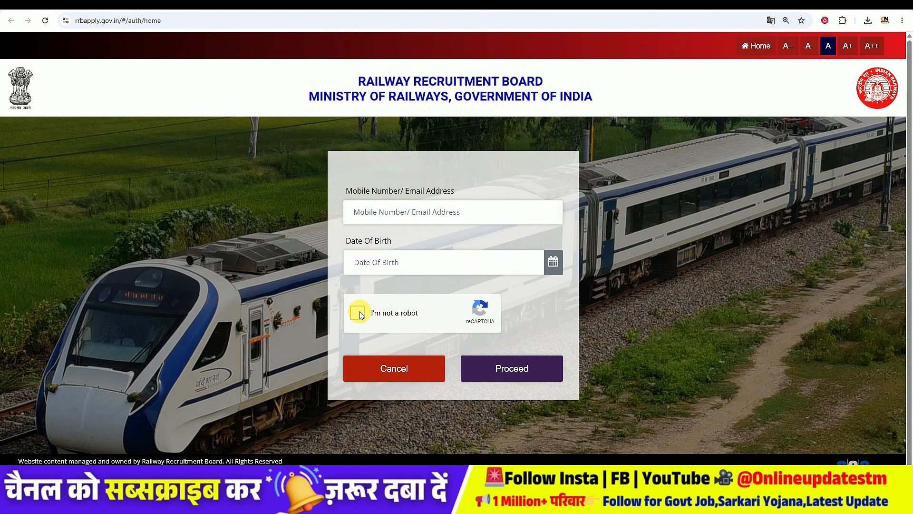
{"action": "left_click", "coordinate": [391, 371]}
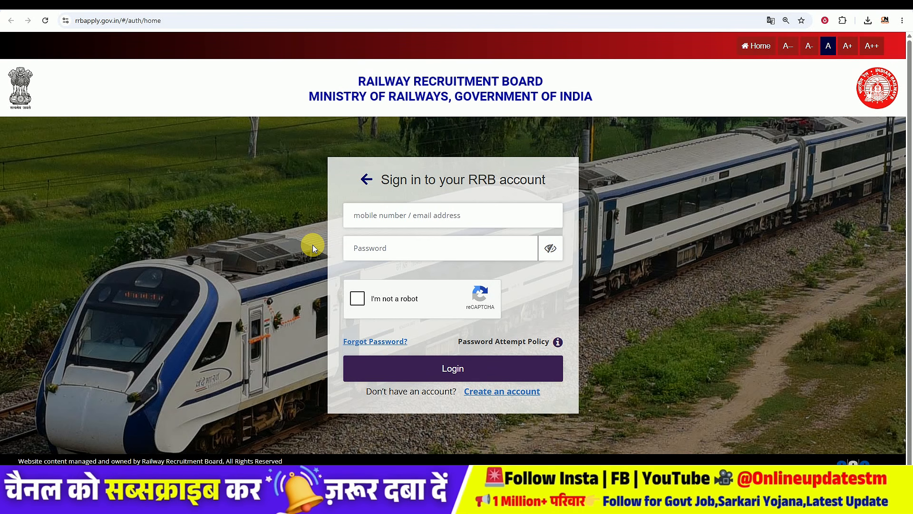
Start creating a new RRB account, acknowledge the notice and set the country of nationality to India.
{"action": "left_click", "coordinate": [485, 397]}
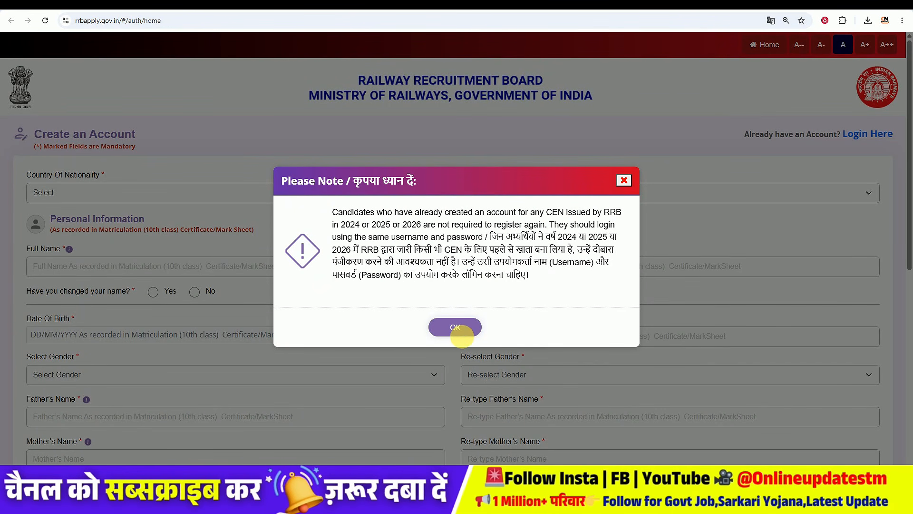
{"action": "left_click", "coordinate": [463, 330]}
{"action": "left_click", "coordinate": [112, 191]}
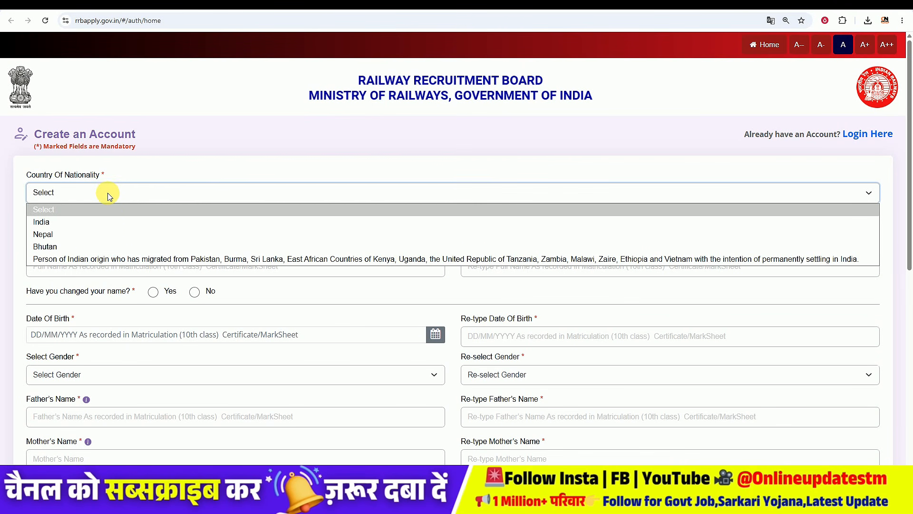
{"action": "left_click", "coordinate": [98, 219]}
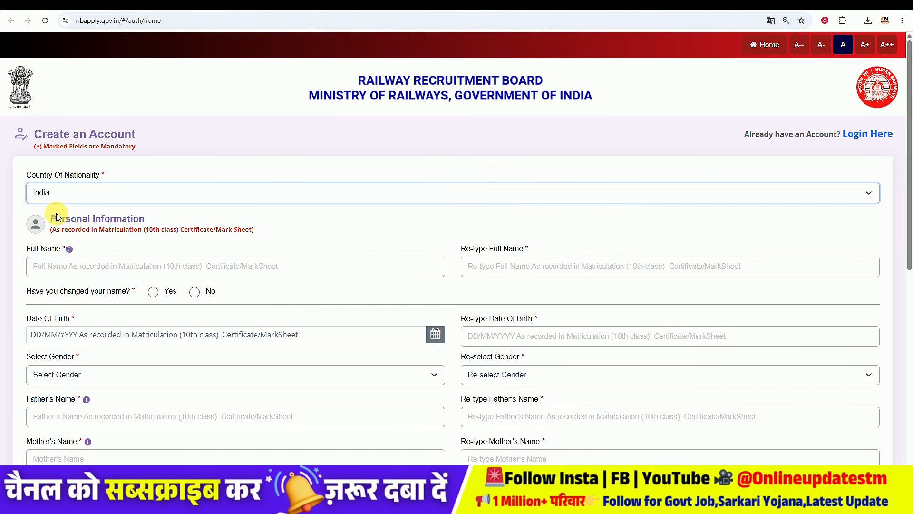
{"action": "left_click_drag", "start_coordinate": [56, 218], "coordinate": [135, 217]}
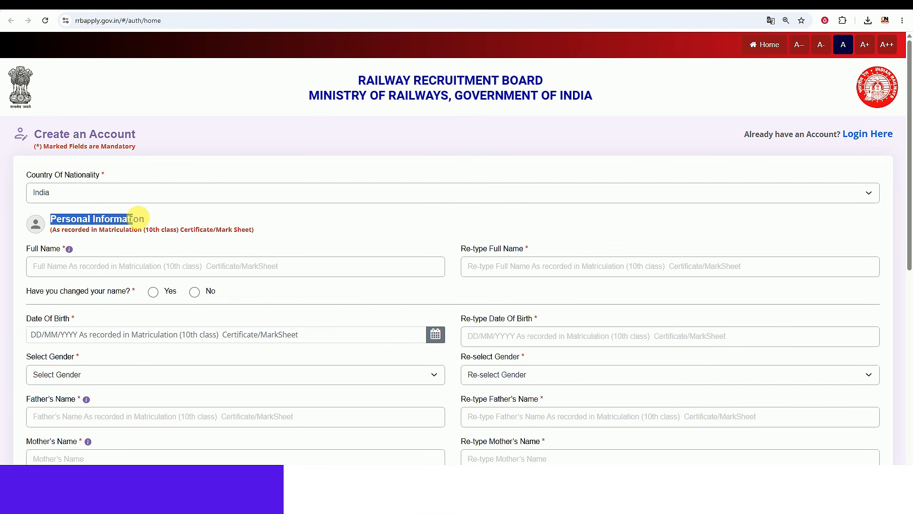
{"action": "left_click", "coordinate": [230, 226]}
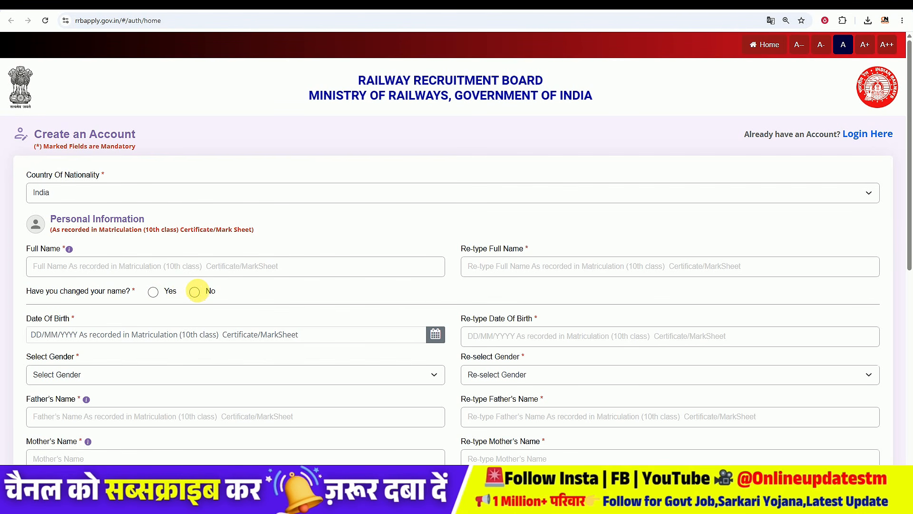
Answer No to the name-change question and pick the applicant's date of birth from the calendar.
{"action": "scroll", "coordinate": [186, 294], "scroll_direction": "down", "scroll_amount": 2}
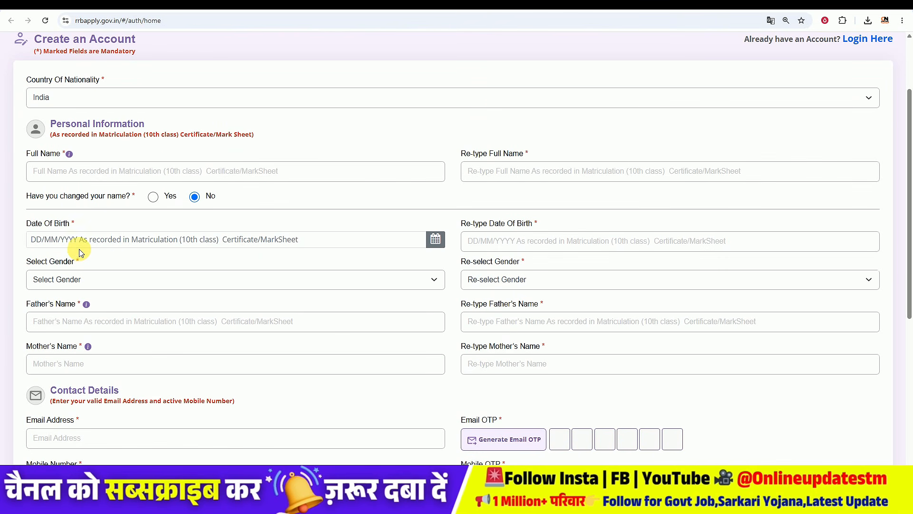
{"action": "left_click", "coordinate": [89, 239]}
{"action": "left_click", "coordinate": [110, 102]}
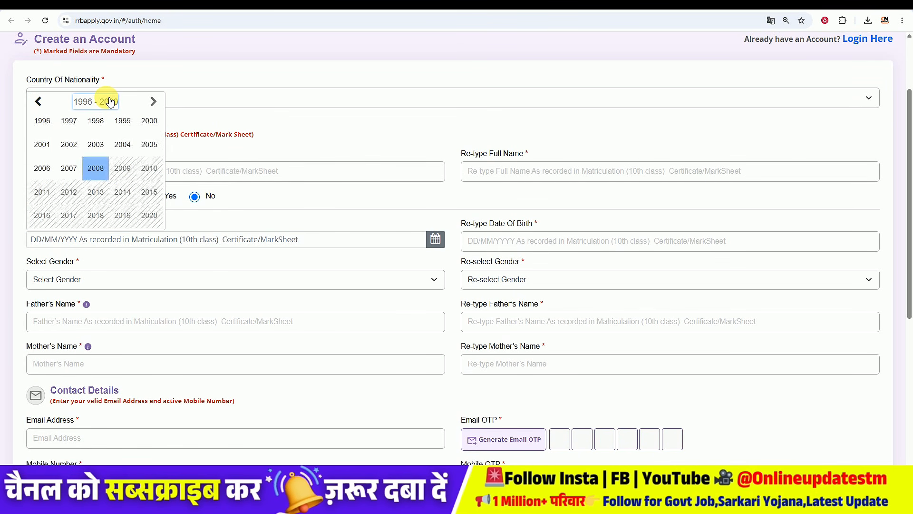
{"action": "left_click", "coordinate": [43, 144]}
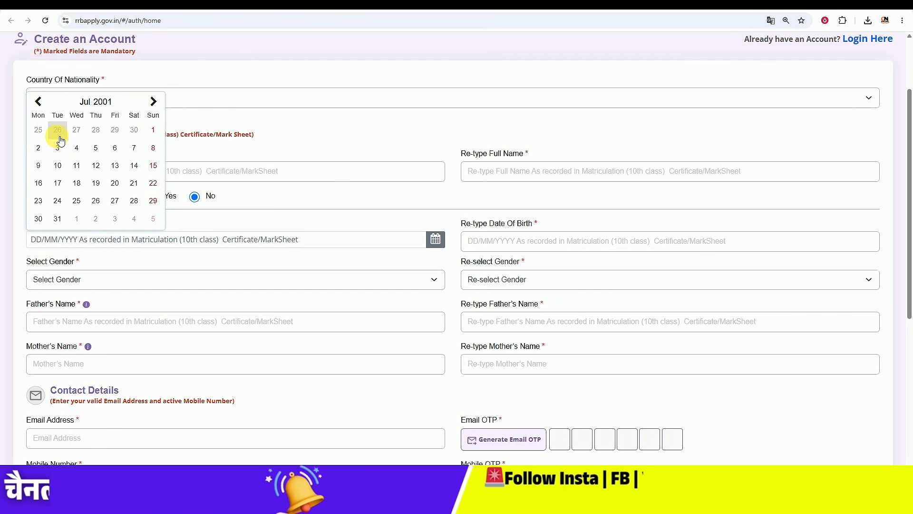
{"action": "left_click", "coordinate": [114, 149]}
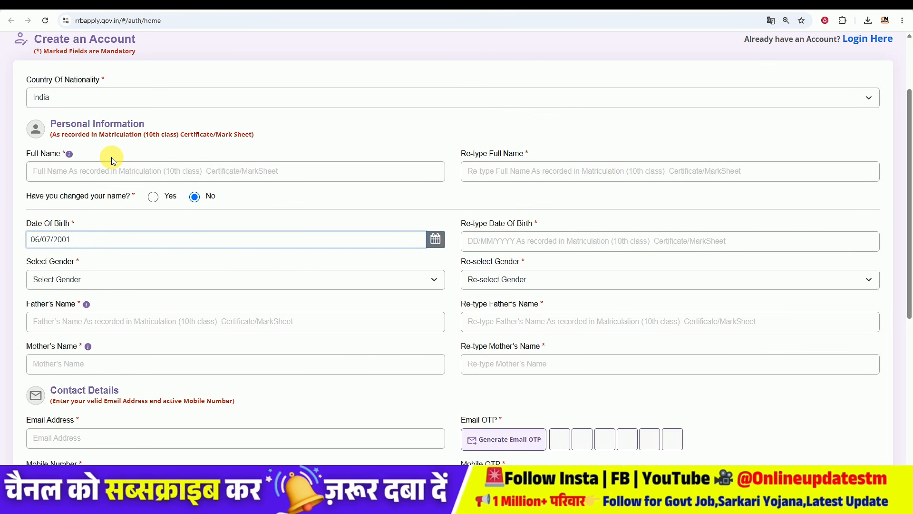
Set the gender to Male in the personal information of the account form.
{"action": "left_click_drag", "start_coordinate": [466, 227], "coordinate": [523, 224]}
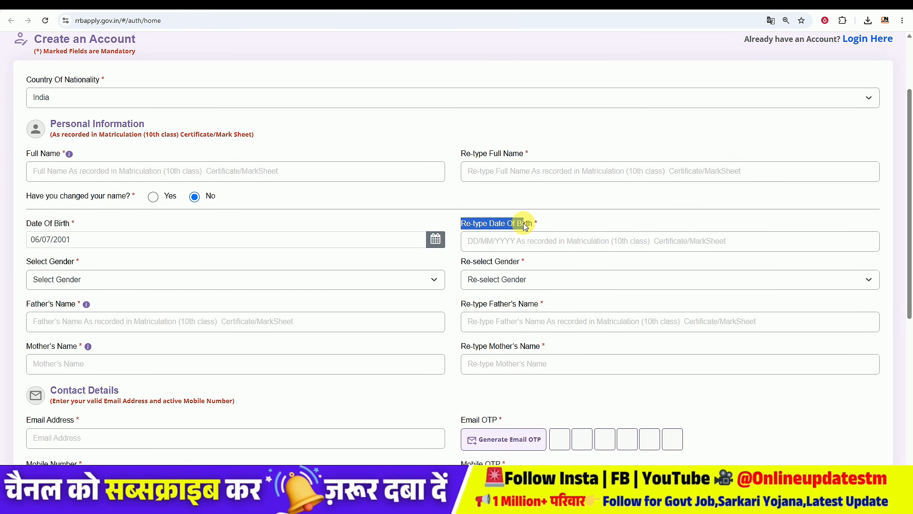
{"action": "left_click", "coordinate": [58, 280]}
{"action": "left_click", "coordinate": [56, 308]}
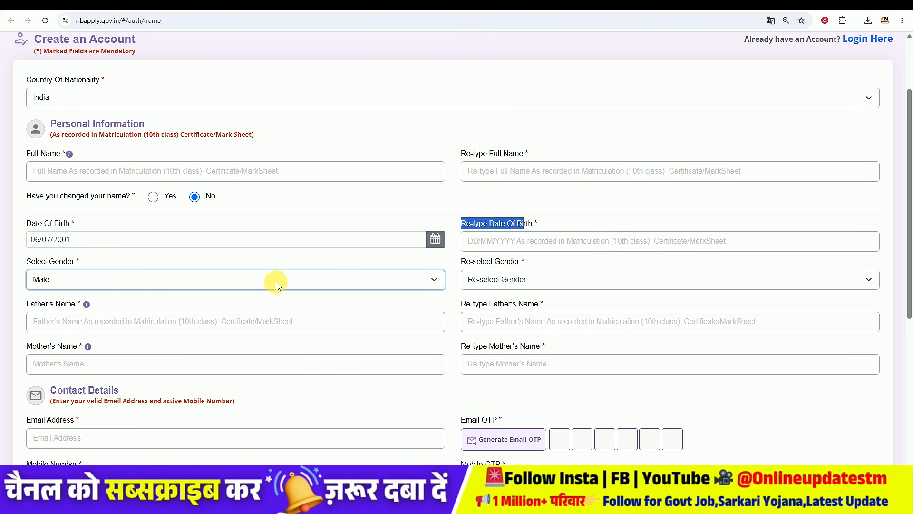
Choose verification through Aadhaar card below the contact details of the account form.
{"action": "scroll", "coordinate": [272, 280], "scroll_direction": "down", "scroll_amount": 3}
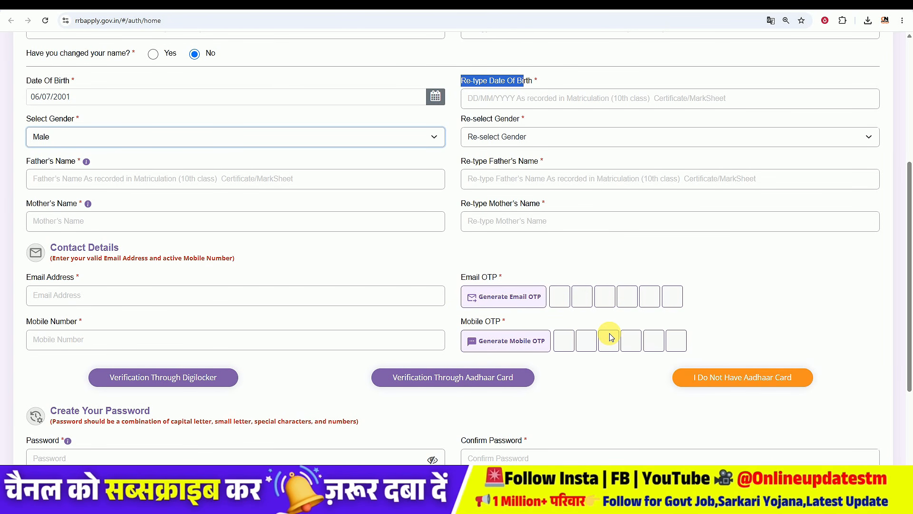
{"action": "scroll", "coordinate": [315, 314], "scroll_direction": "down", "scroll_amount": 2}
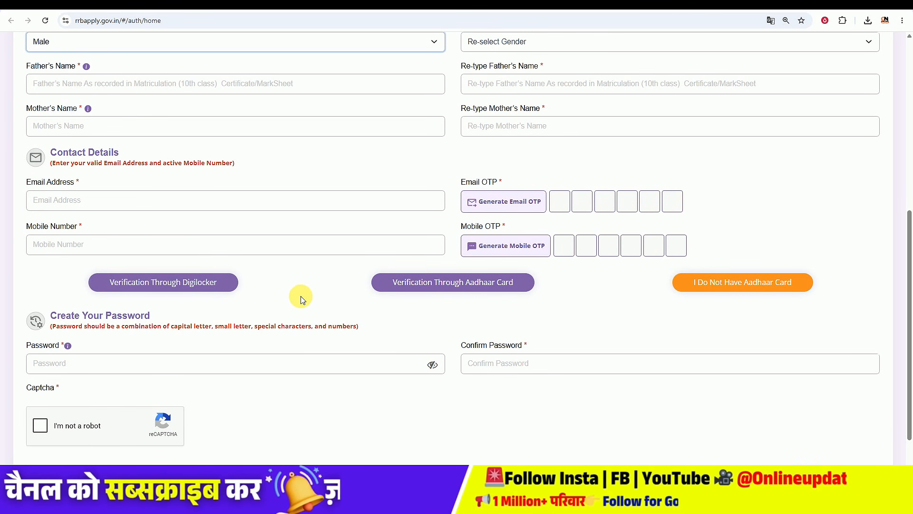
{"action": "left_click", "coordinate": [461, 287]}
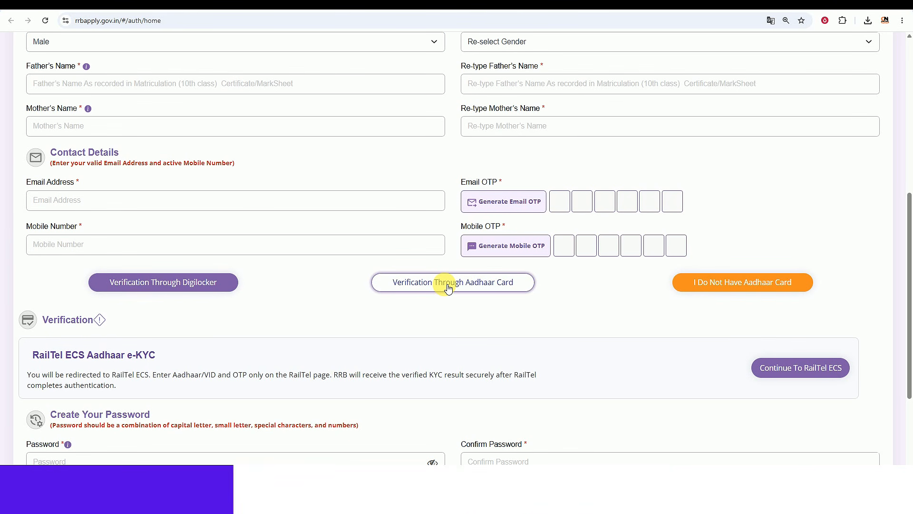
Complete the "I'm not a robot" captcha below the password fields of the account form.
{"action": "scroll", "coordinate": [346, 285], "scroll_direction": "down", "scroll_amount": 1}
{"action": "scroll", "coordinate": [346, 286], "scroll_direction": "down", "scroll_amount": 1}
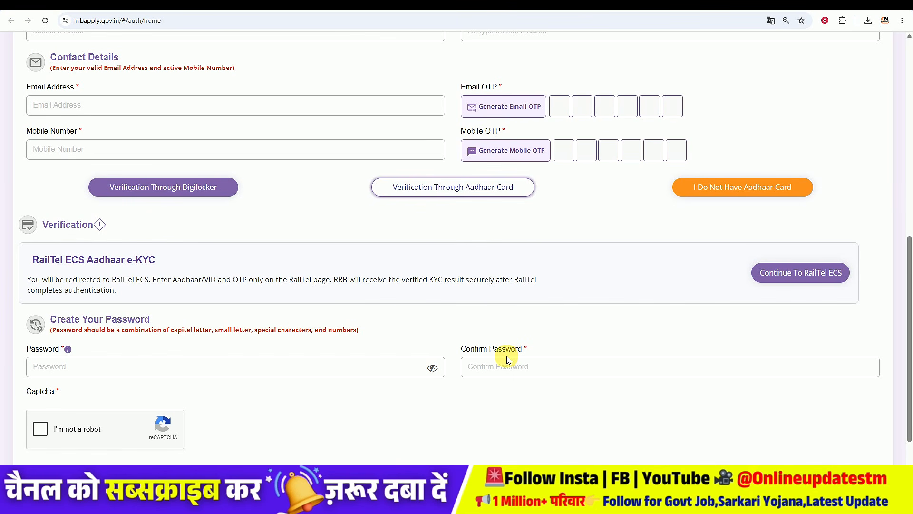
{"action": "scroll", "coordinate": [491, 354], "scroll_direction": "down", "scroll_amount": 2}
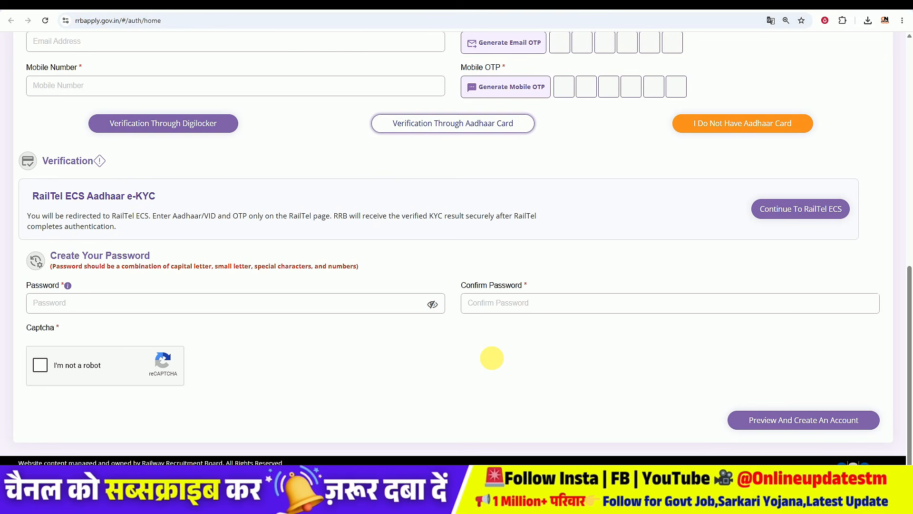
{"action": "left_click", "coordinate": [43, 367]}
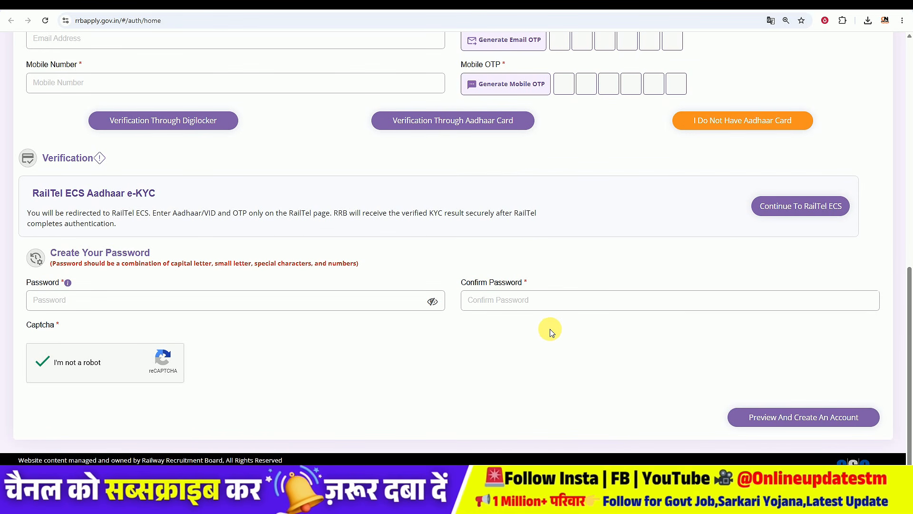
Leave the account form for the login page and choose login with RRB account credentials.
{"action": "scroll", "coordinate": [602, 368], "scroll_direction": "up", "scroll_amount": 10}
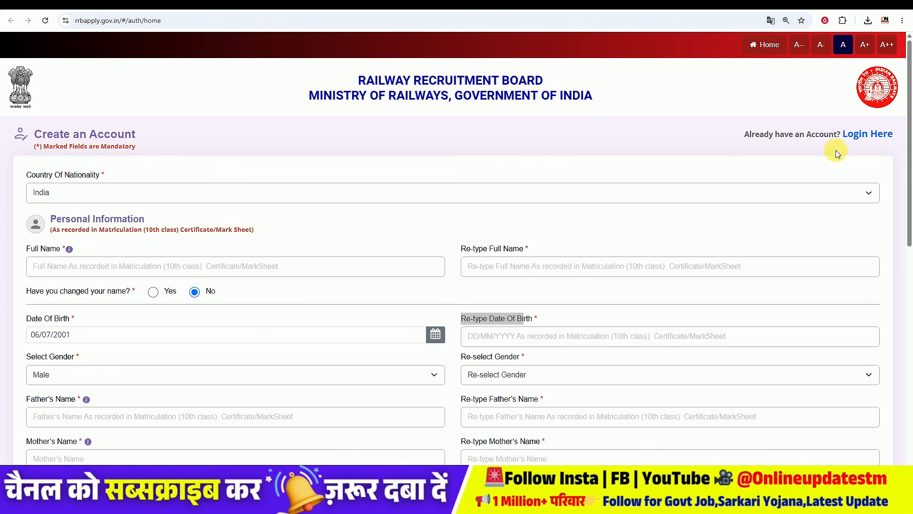
{"action": "left_click", "coordinate": [865, 137]}
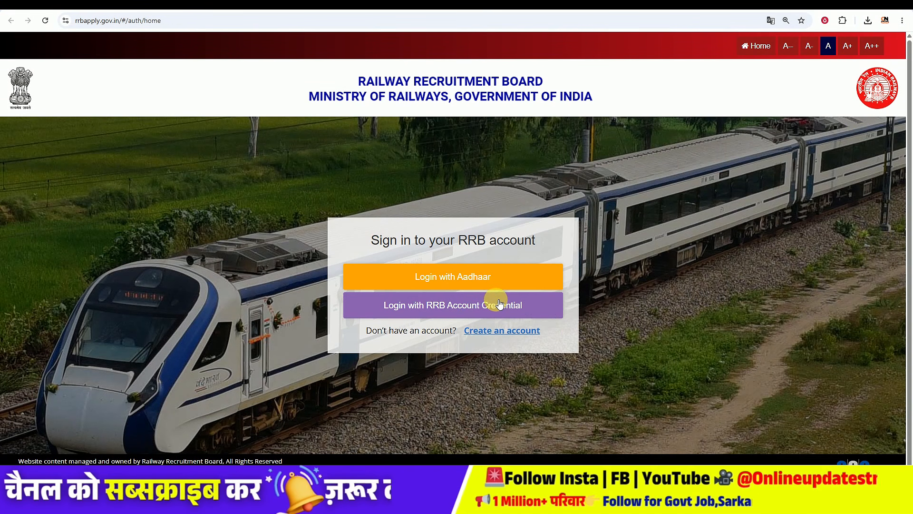
{"action": "left_click", "coordinate": [437, 307]}
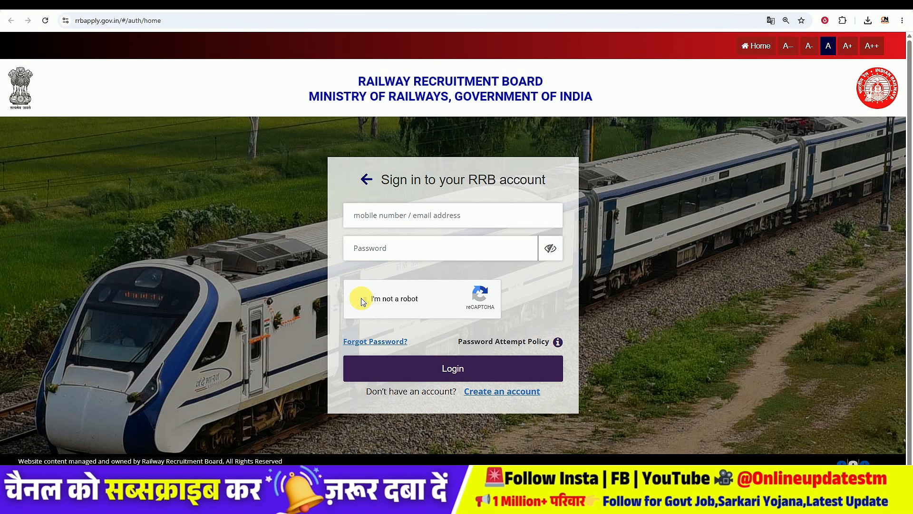
Log in with the registered mobile number or e-mail and the account password, and request the two-factor OTP by e-mail.
{"action": "left_click", "coordinate": [469, 374]}
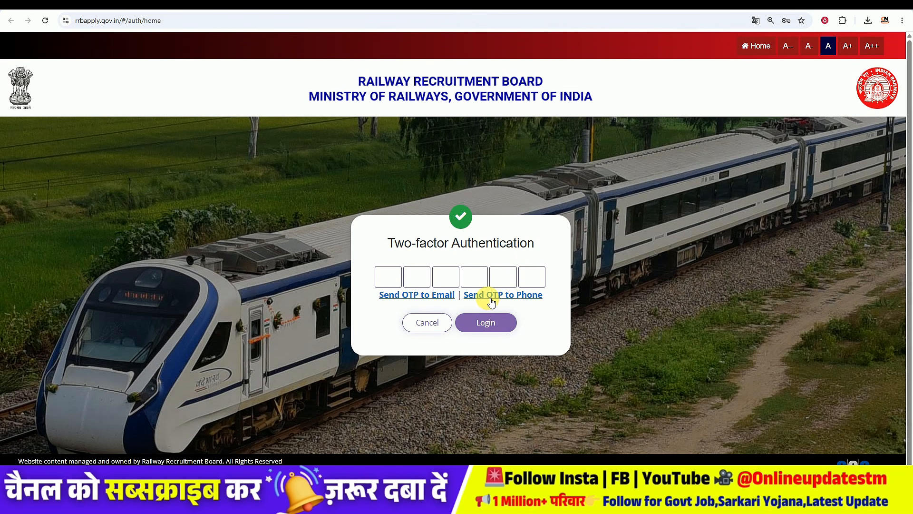
{"action": "left_click", "coordinate": [422, 297]}
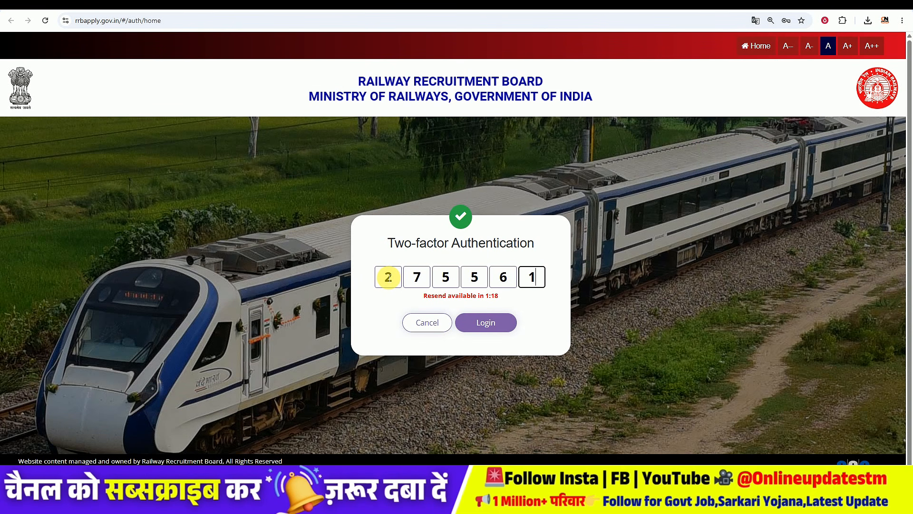
Complete the login with the two-factor OTP and open the online application at the RRB choices for Technician Grade III Posts.
{"action": "left_click", "coordinate": [486, 324]}
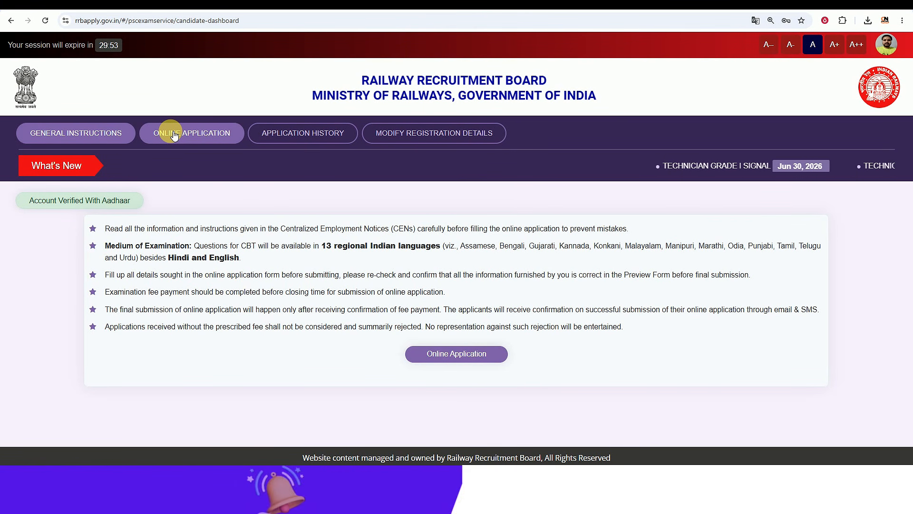
{"action": "left_click", "coordinate": [463, 358]}
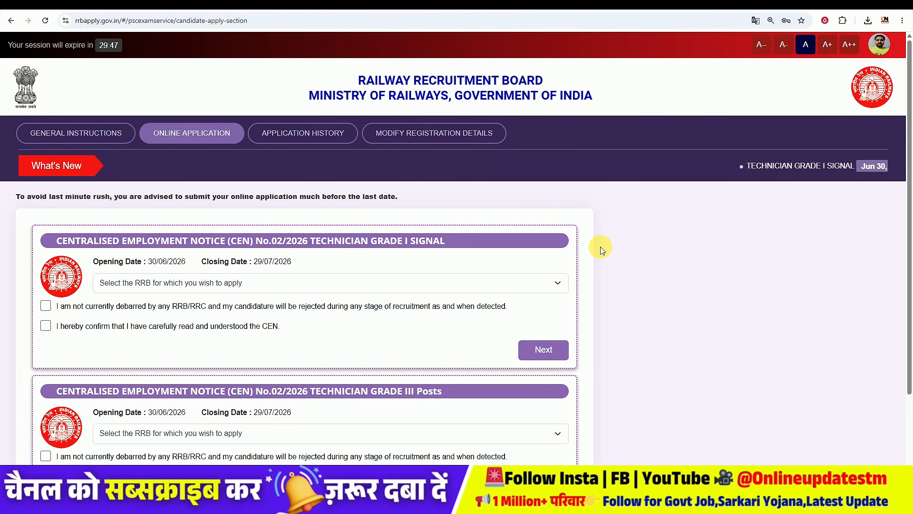
{"action": "scroll", "coordinate": [601, 251], "scroll_direction": "down", "scroll_amount": 1}
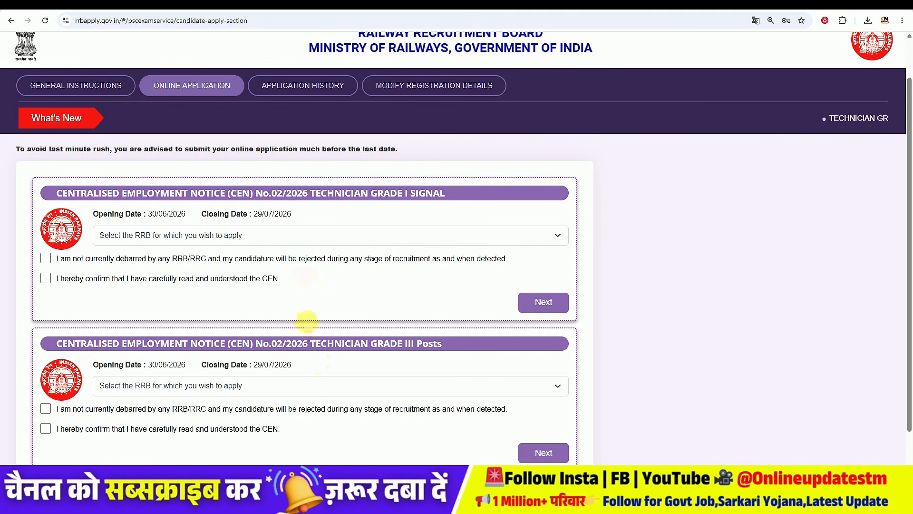
{"action": "scroll", "coordinate": [298, 215], "scroll_direction": "down", "scroll_amount": 1}
{"action": "scroll", "coordinate": [297, 215], "scroll_direction": "down", "scroll_amount": 1}
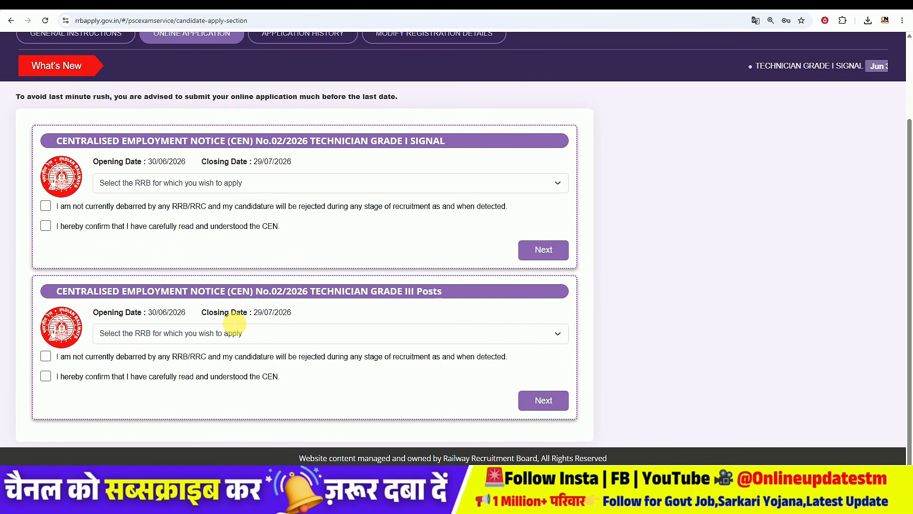
{"action": "left_click", "coordinate": [221, 336]}
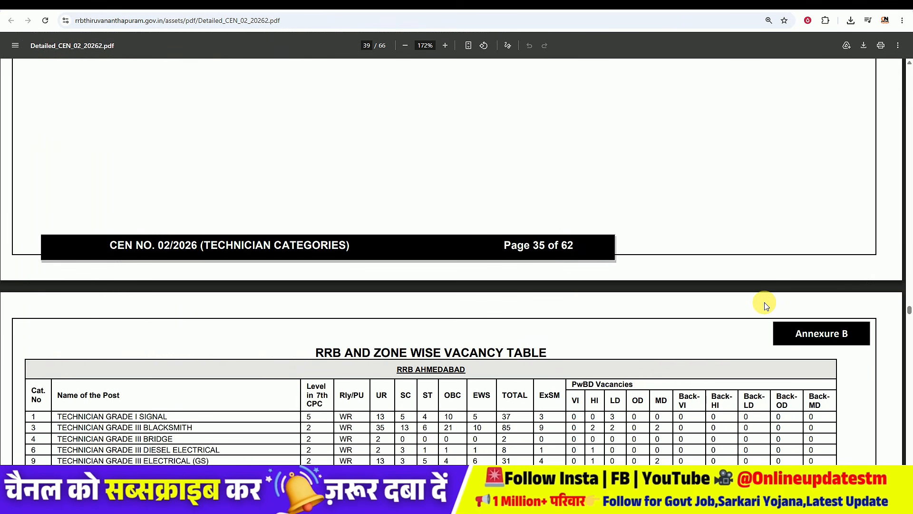
Switch to Detailed_CEN_02_20262.pdf and examine the RRB and zone wise vacancy tables in Annexure B.
{"action": "scroll", "coordinate": [764, 303], "scroll_direction": "down", "scroll_amount": 3}
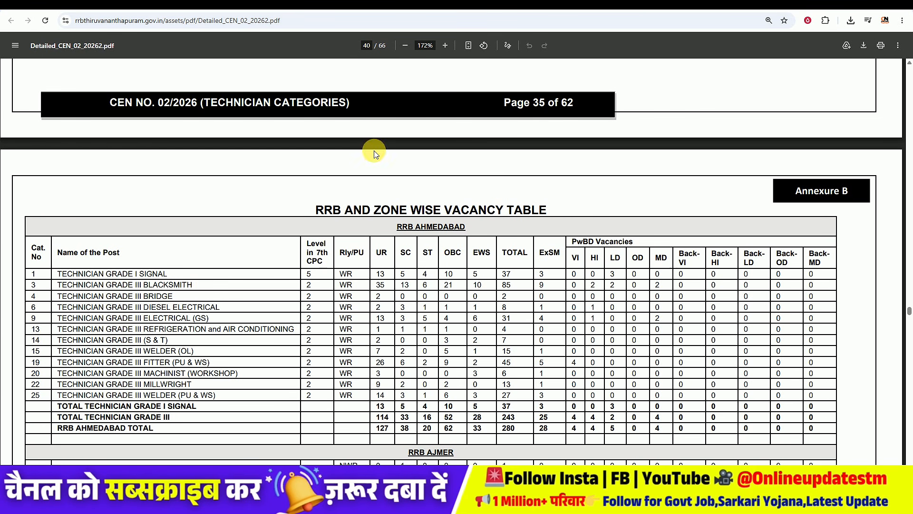
{"action": "scroll", "coordinate": [393, 172], "scroll_direction": "down", "scroll_amount": 1}
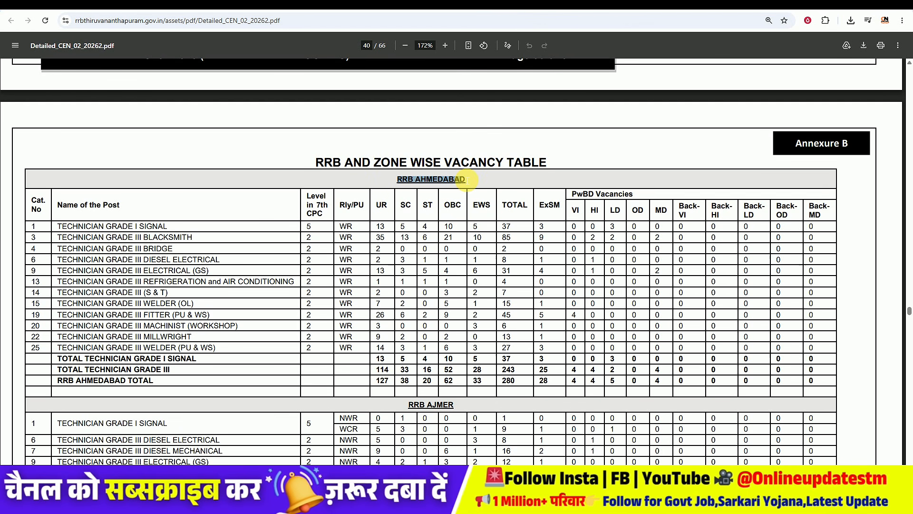
{"action": "scroll", "coordinate": [467, 180], "scroll_direction": "down", "scroll_amount": 8}
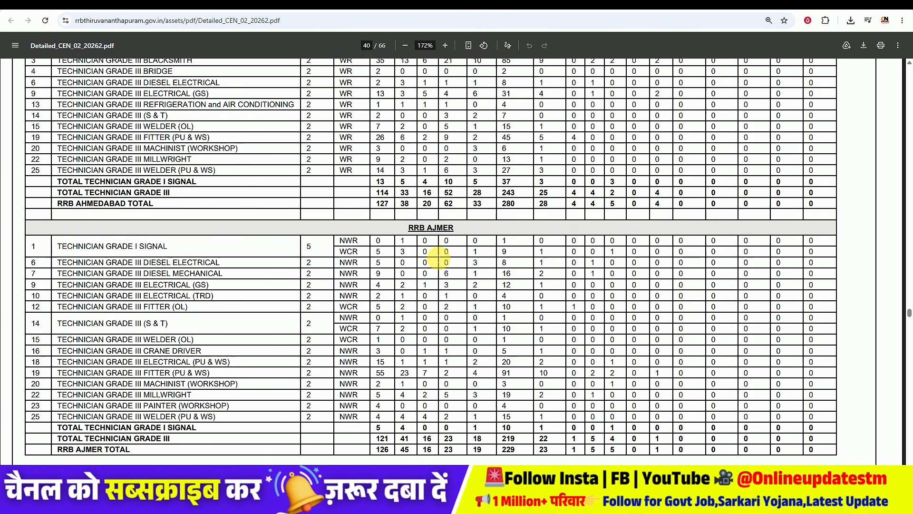
{"action": "scroll", "coordinate": [445, 252], "scroll_direction": "down", "scroll_amount": 4}
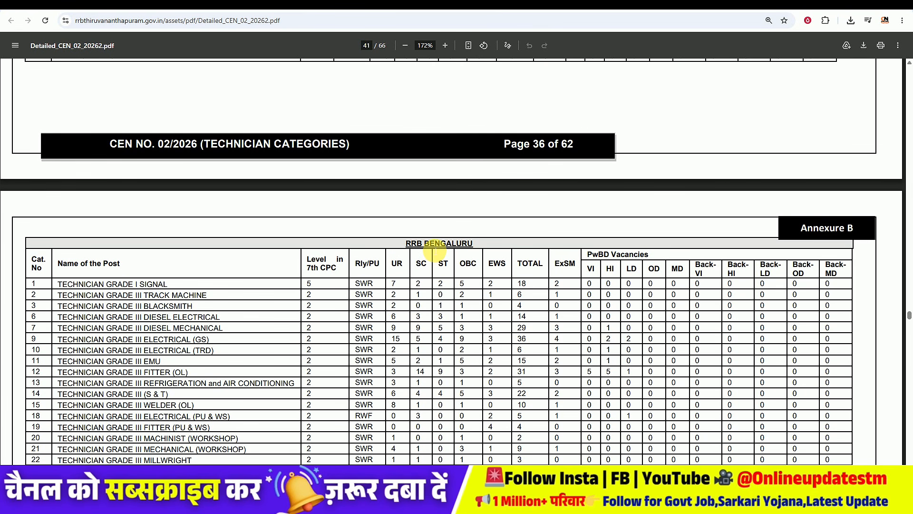
{"action": "scroll", "coordinate": [435, 252], "scroll_direction": "down", "scroll_amount": 10}
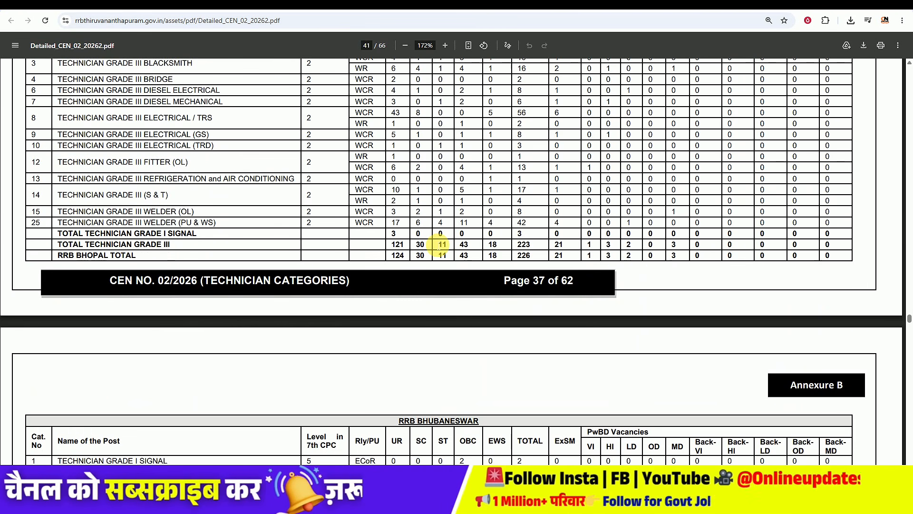
{"action": "scroll", "coordinate": [437, 245], "scroll_direction": "down", "scroll_amount": 2}
{"action": "scroll", "coordinate": [434, 242], "scroll_direction": "down", "scroll_amount": 3}
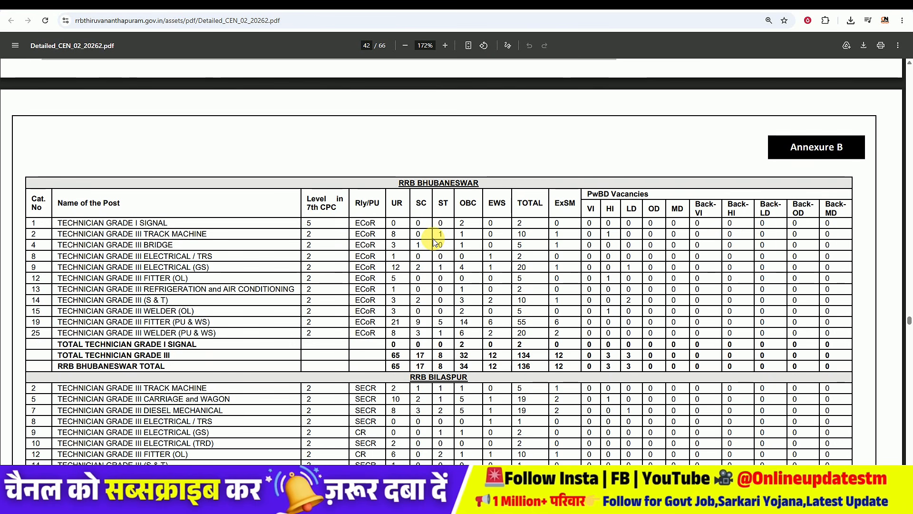
{"action": "scroll", "coordinate": [431, 229], "scroll_direction": "down", "scroll_amount": 10}
{"action": "scroll", "coordinate": [428, 217], "scroll_direction": "down", "scroll_amount": 3}
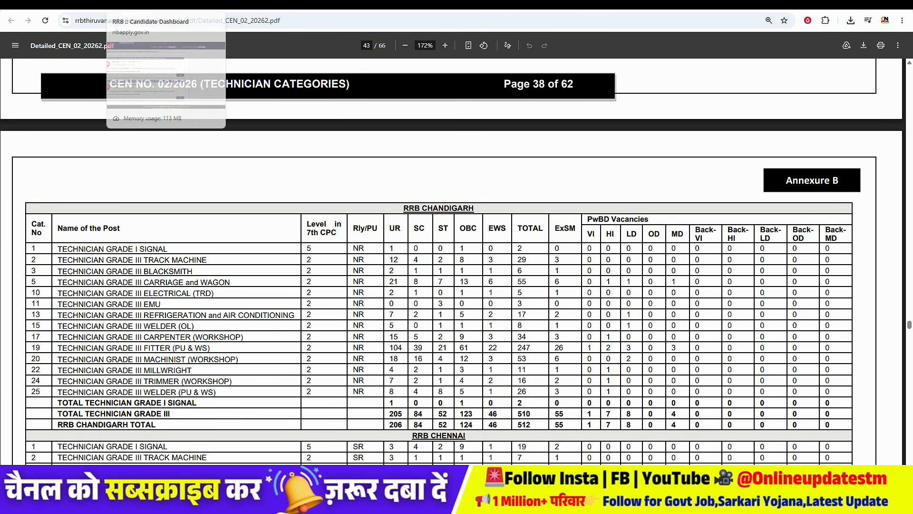
Back on the RRB application page, start the Technician Grade III application for Mumbai with both declarations accepted, and dismiss the saved-data notice.
{"action": "left_click", "coordinate": [164, 5]}
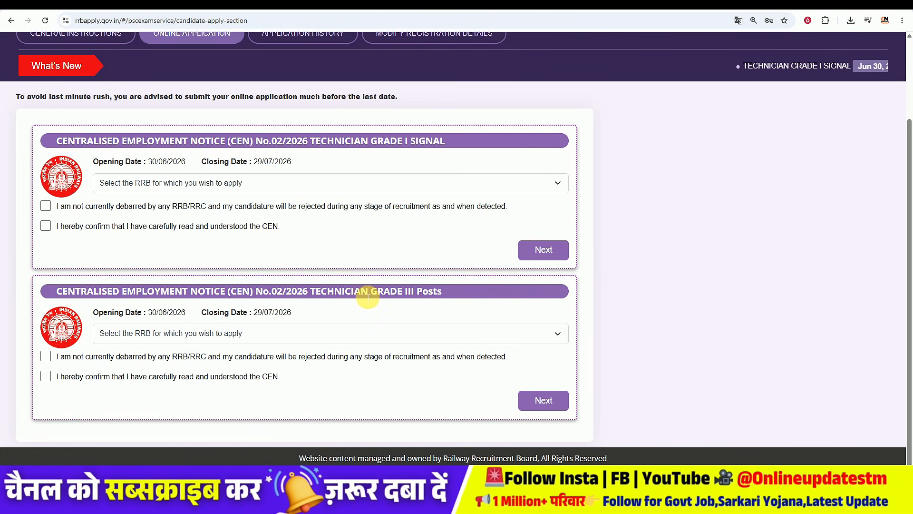
{"action": "left_click", "coordinate": [143, 333]}
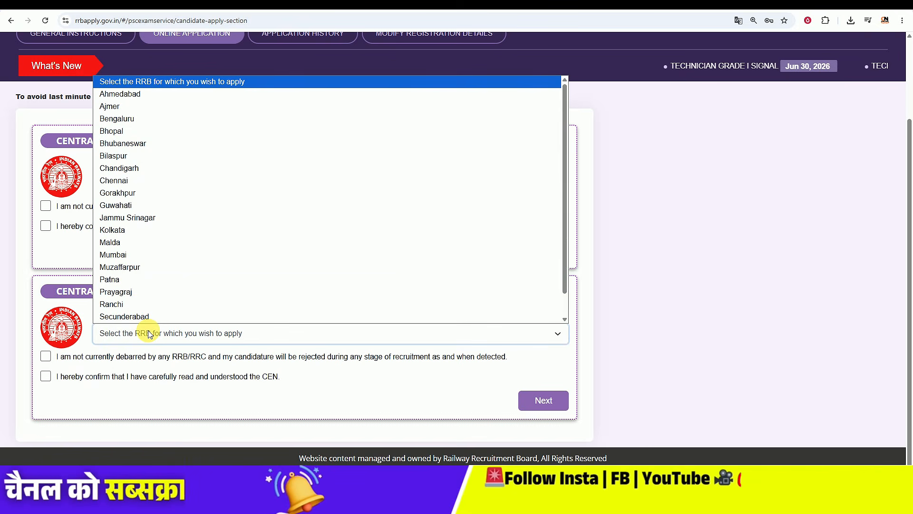
{"action": "left_click", "coordinate": [159, 255]}
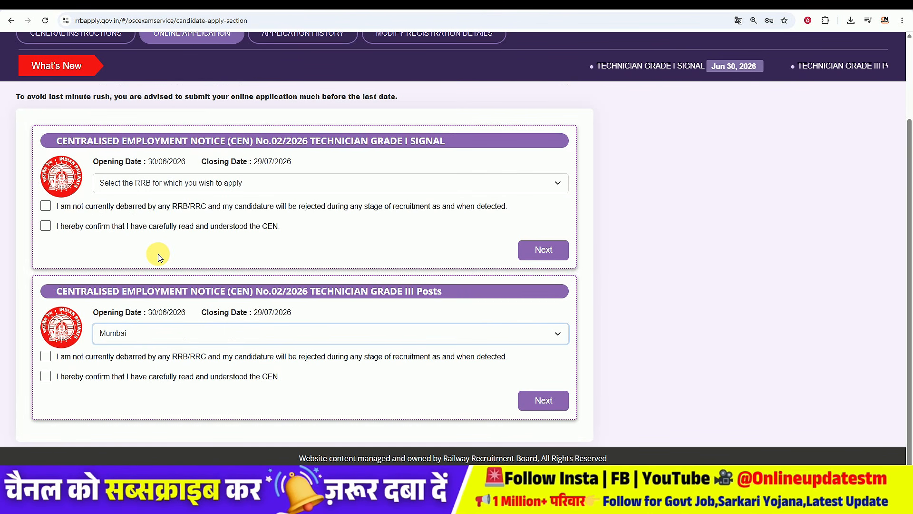
{"action": "left_click", "coordinate": [46, 357]}
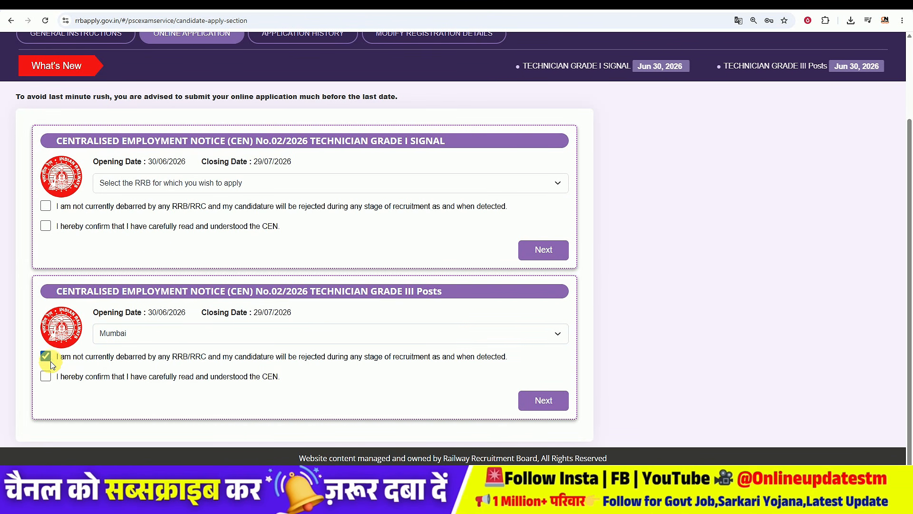
{"action": "left_click", "coordinate": [49, 377]}
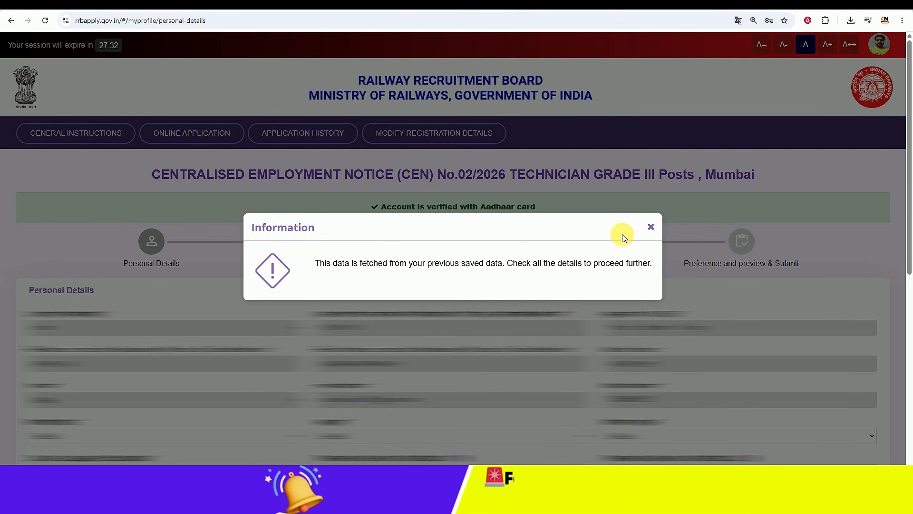
{"action": "left_click", "coordinate": [651, 227]}
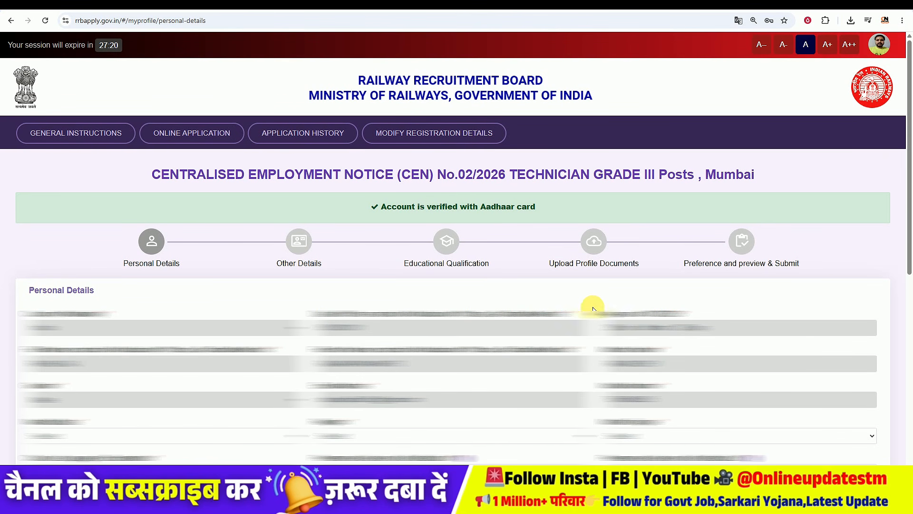
In the personal details, set marital status to Unmarried, religion to Hindu and mother tongue to Hindi.
{"action": "left_click", "coordinate": [135, 436]}
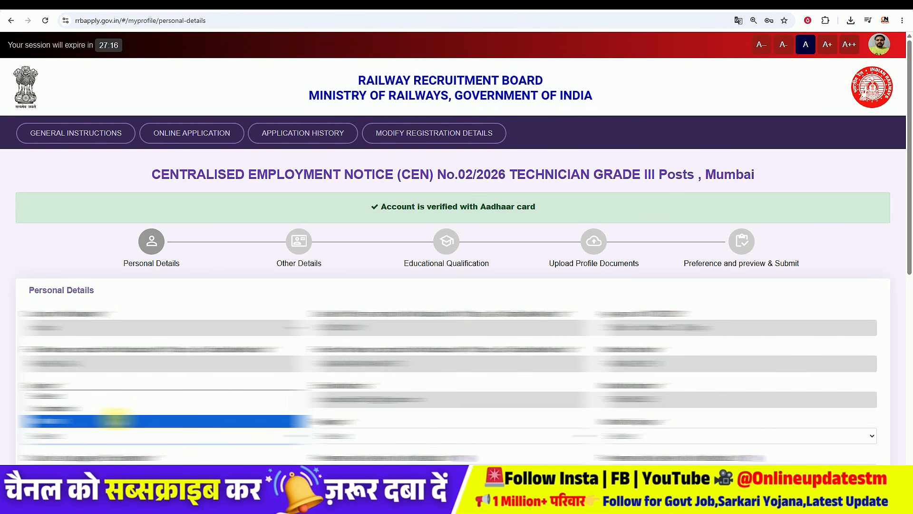
{"action": "left_click", "coordinate": [119, 420]}
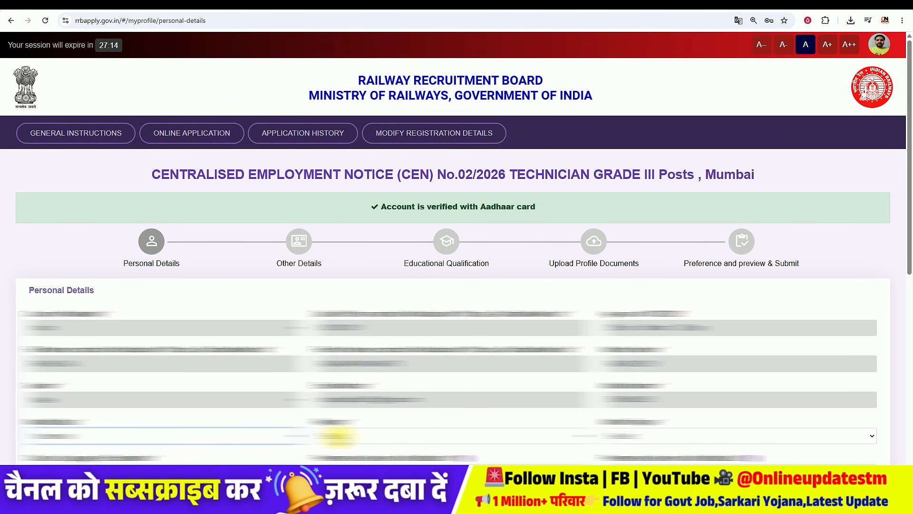
{"action": "left_click", "coordinate": [339, 435]}
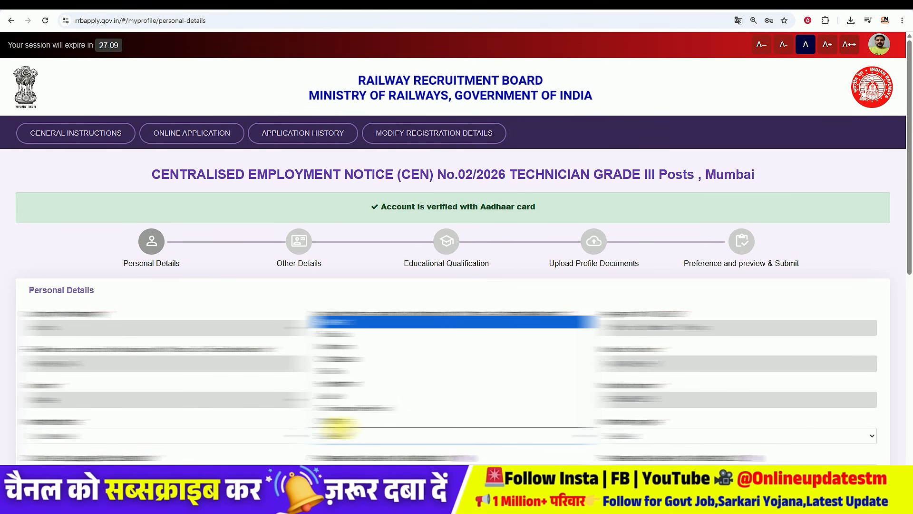
{"action": "left_click", "coordinate": [360, 379]}
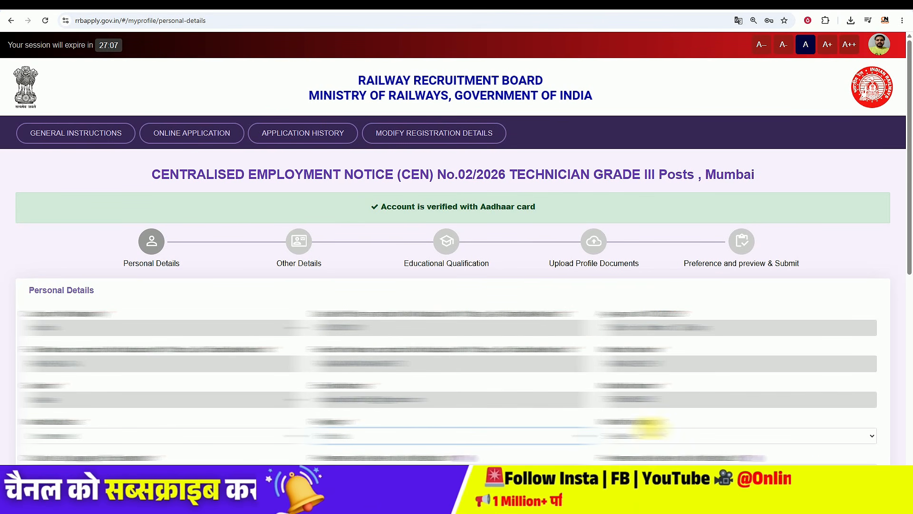
{"action": "left_click", "coordinate": [655, 434]}
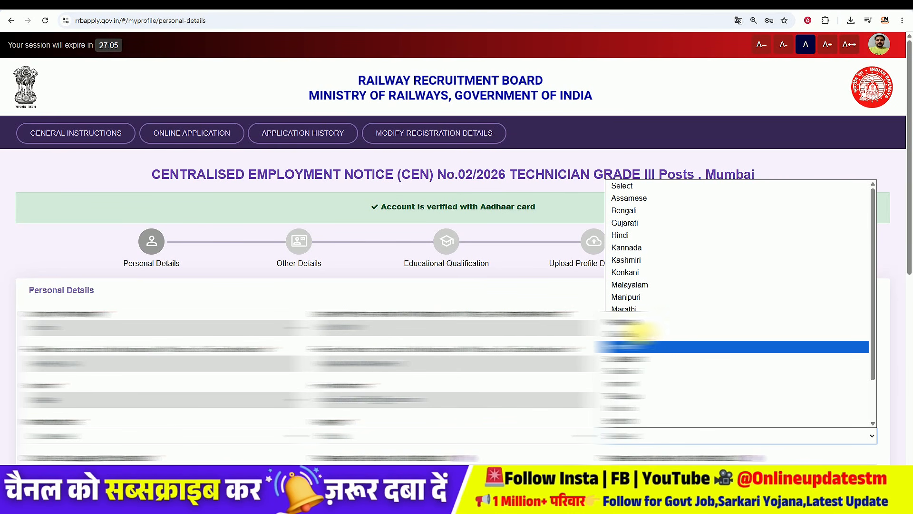
{"action": "left_click", "coordinate": [636, 235]}
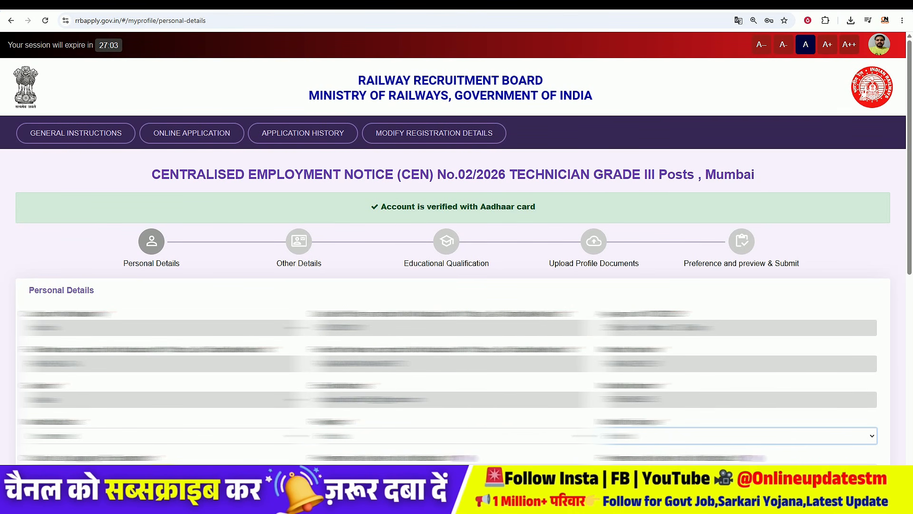
Set the choice of language for examination to Hindi and go to the first permanent visible identification mark.
{"action": "scroll", "coordinate": [179, 75], "scroll_direction": "down", "scroll_amount": 8}
{"action": "left_click", "coordinate": [149, 89]}
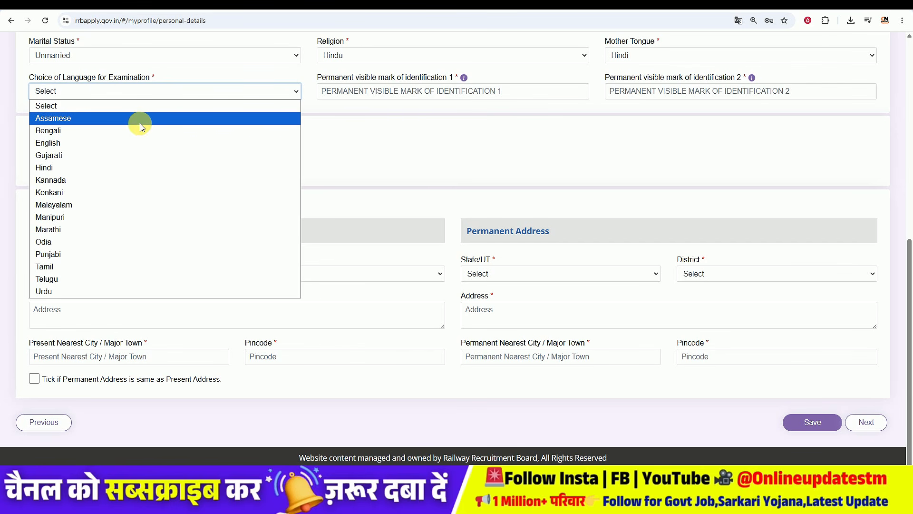
{"action": "left_click", "coordinate": [106, 167]}
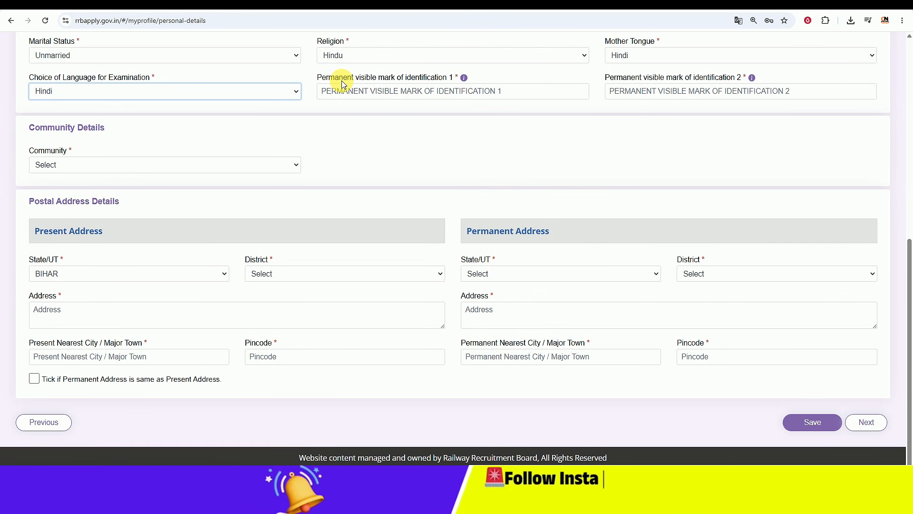
{"action": "left_click", "coordinate": [358, 97]}
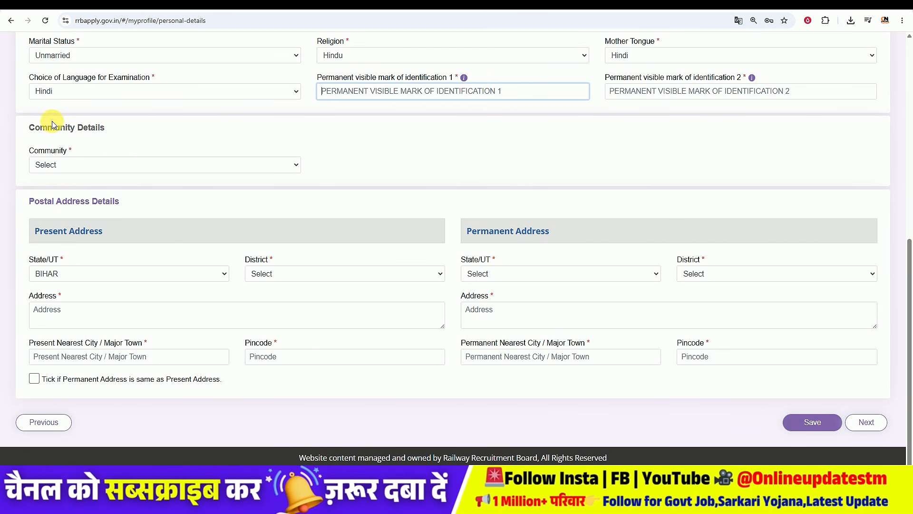
Set the community to OBC (Other Backward Classes) and agree to the notice about centrally recognised communities.
{"action": "left_click", "coordinate": [94, 164]}
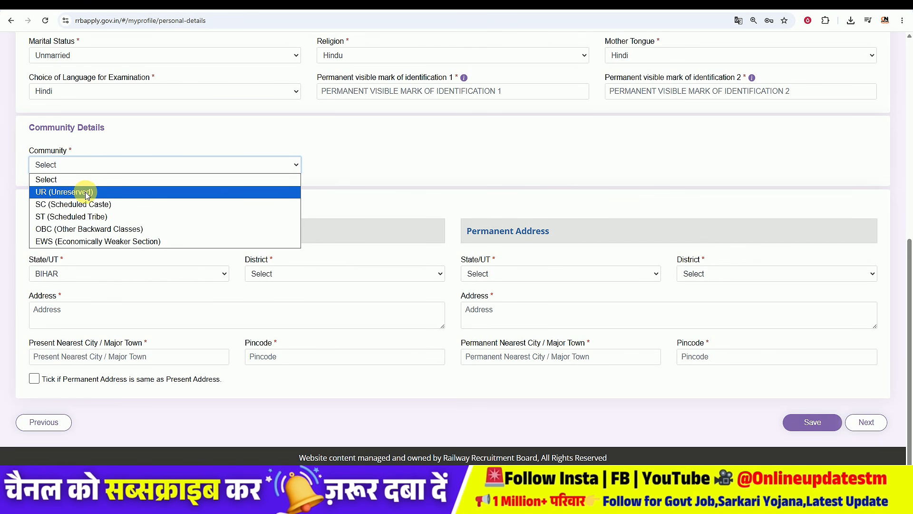
{"action": "left_click", "coordinate": [87, 230]}
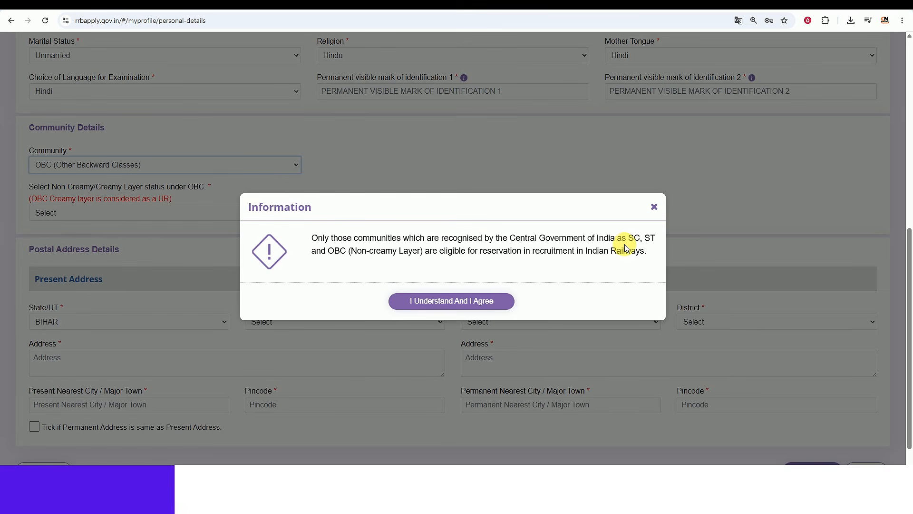
{"action": "left_click_drag", "start_coordinate": [511, 239], "coordinate": [593, 243]}
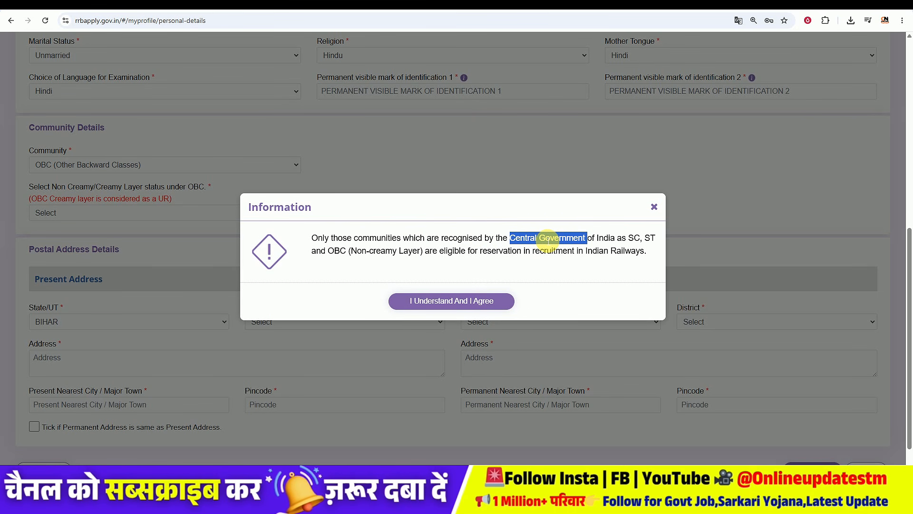
{"action": "left_click", "coordinate": [464, 309]}
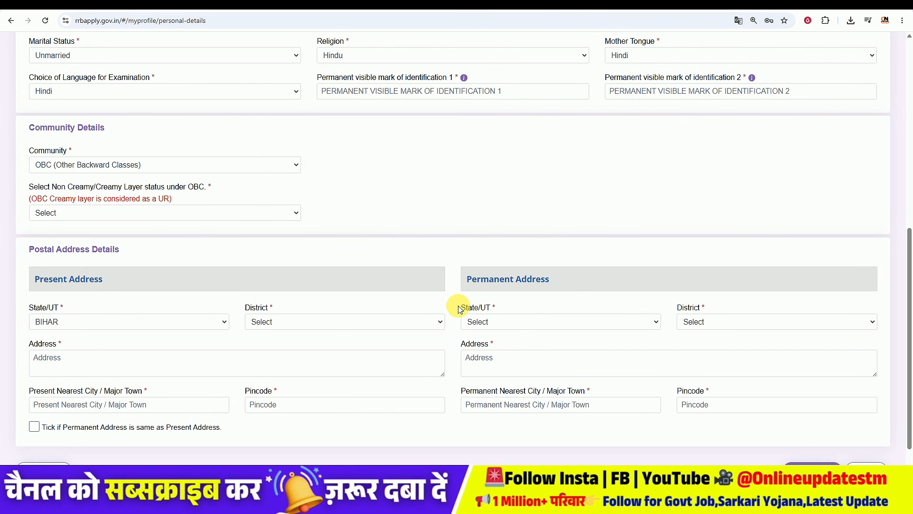
Set the OBC status to Non Creamy layer, accepting its notice, and choose Tehsildar as the community certificate issuing authority.
{"action": "left_click", "coordinate": [110, 213]}
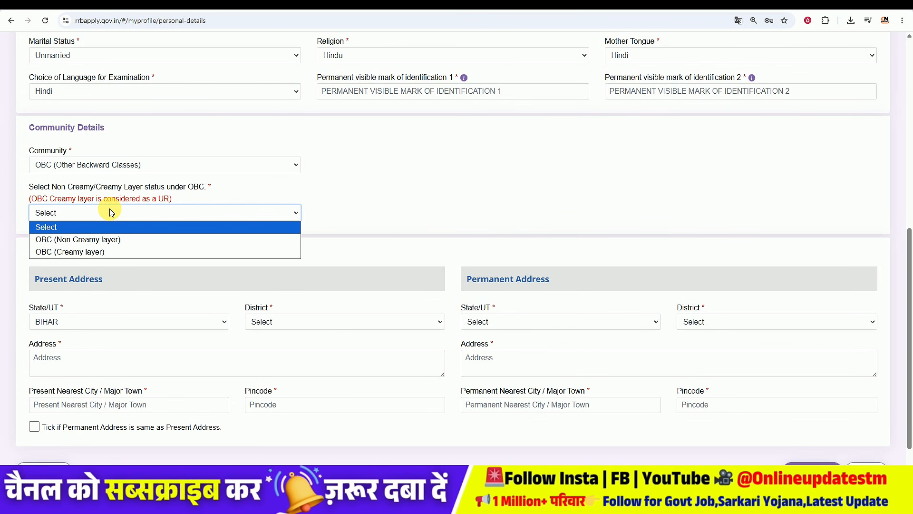
{"action": "left_click", "coordinate": [104, 244]}
{"action": "left_click", "coordinate": [446, 308]}
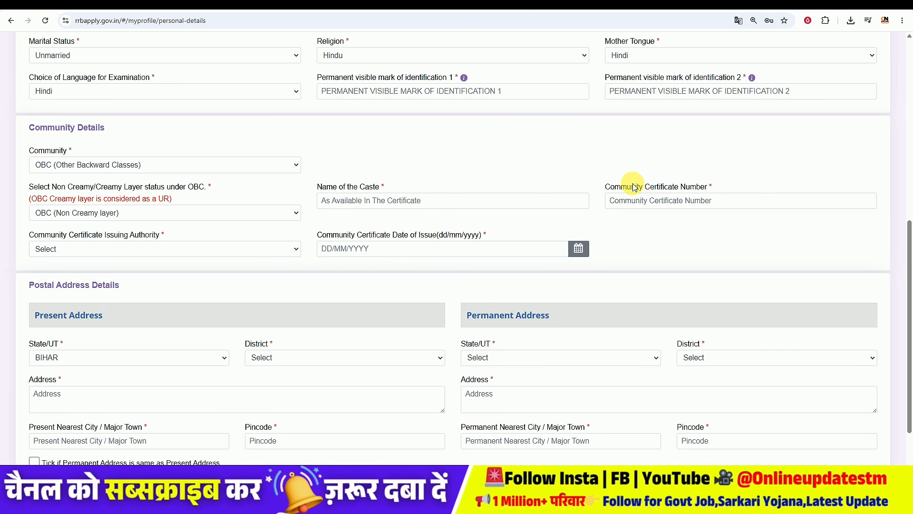
{"action": "left_click", "coordinate": [175, 253]}
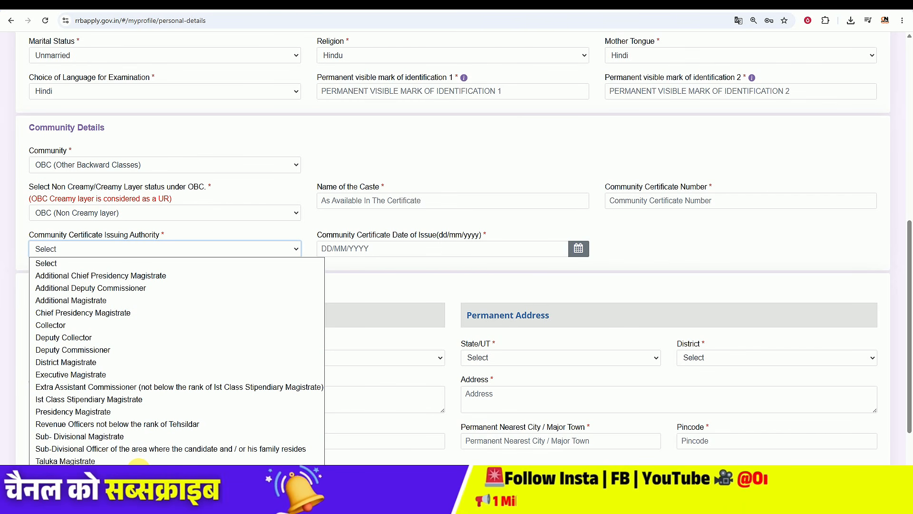
{"action": "left_click", "coordinate": [138, 473]}
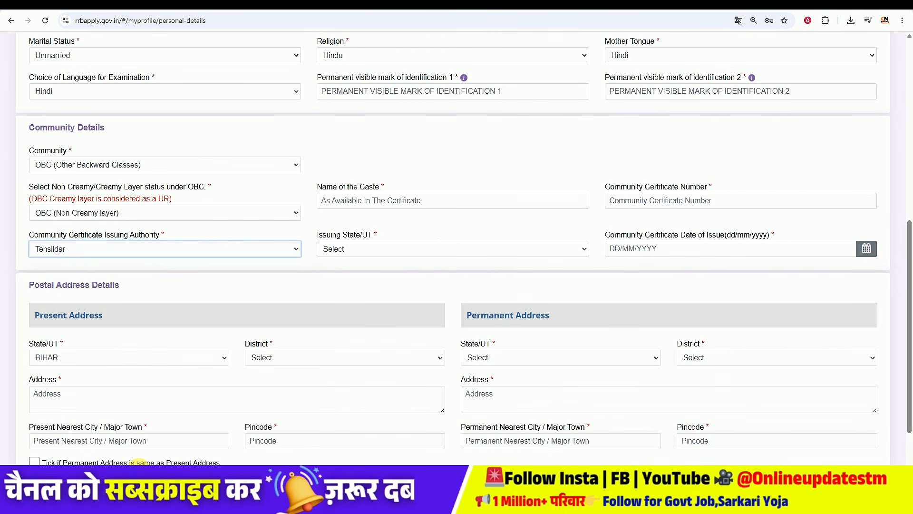
Set the community certificate's issuing state to BIHAR and its date of issue to 02/04/2026.
{"action": "left_click", "coordinate": [336, 251]}
{"action": "left_click", "coordinate": [355, 59]}
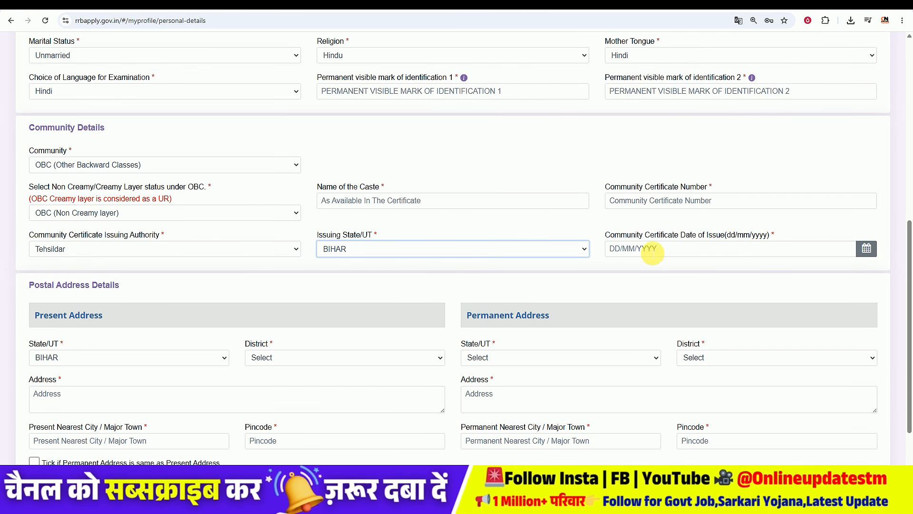
{"action": "left_click", "coordinate": [652, 251]}
{"action": "left_click", "coordinate": [685, 113]}
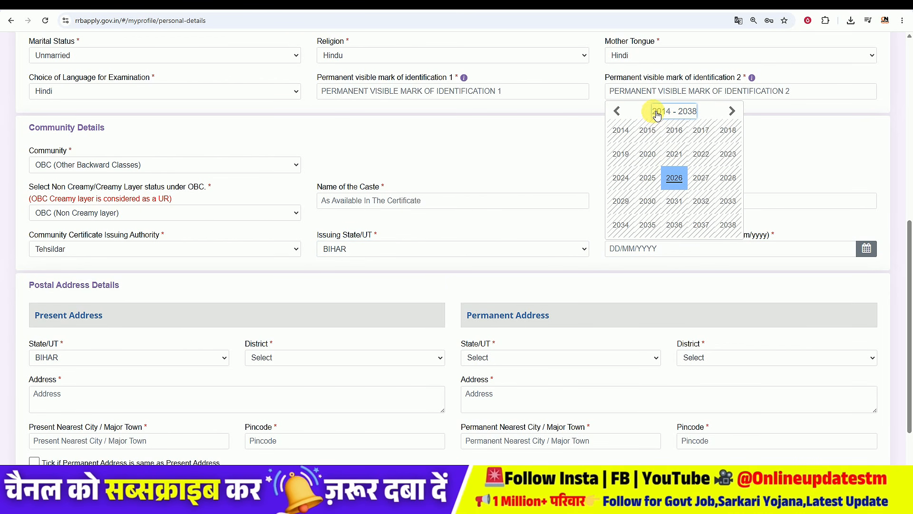
{"action": "left_click", "coordinate": [679, 182]}
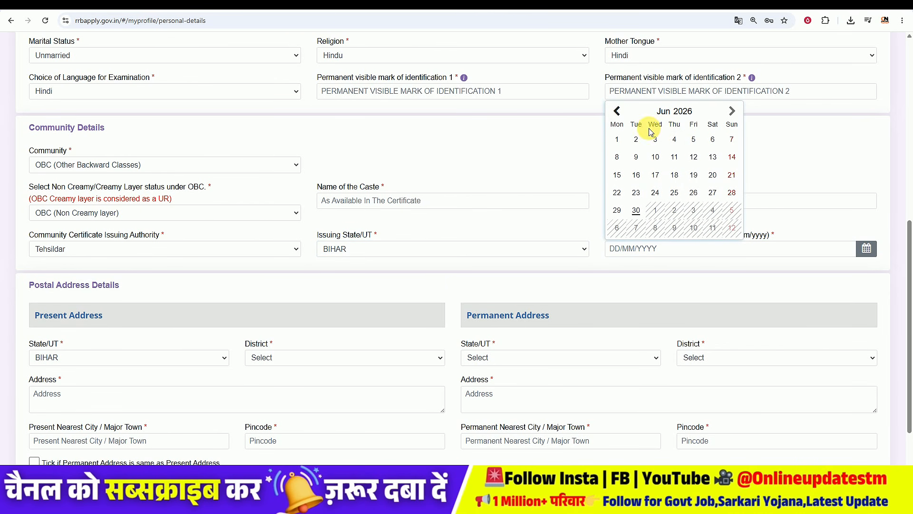
{"action": "left_click", "coordinate": [617, 112]}
{"action": "left_click", "coordinate": [617, 111]}
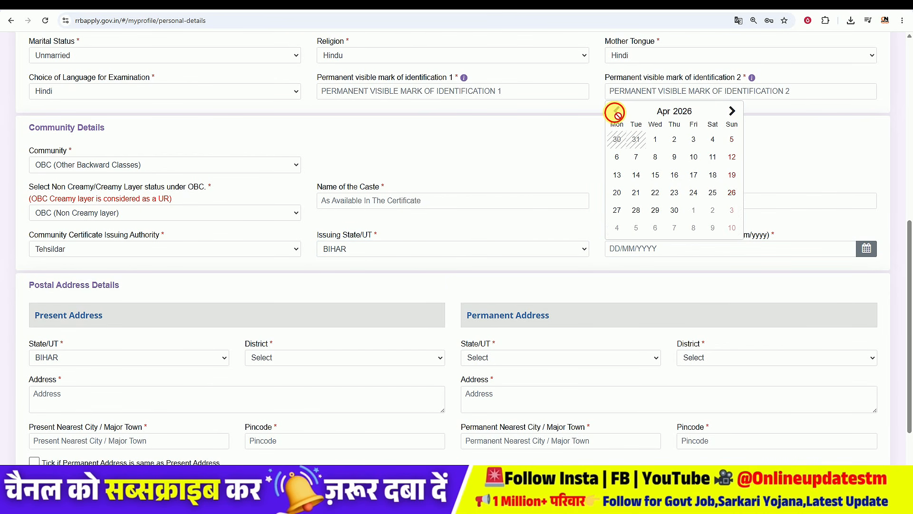
{"action": "left_click", "coordinate": [684, 143]}
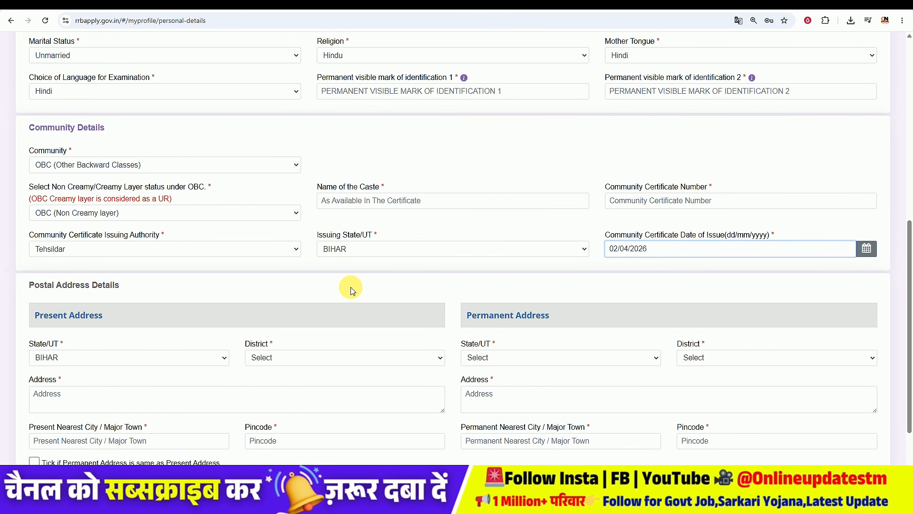
Set the district of the present address to Sitamarhi.
{"action": "scroll", "coordinate": [351, 290], "scroll_direction": "down", "scroll_amount": 1}
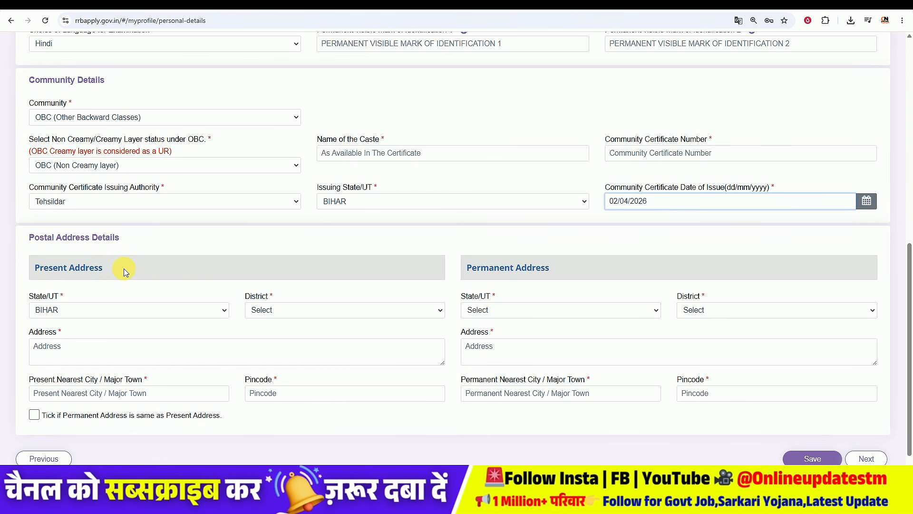
{"action": "scroll", "coordinate": [123, 270], "scroll_direction": "down", "scroll_amount": 1}
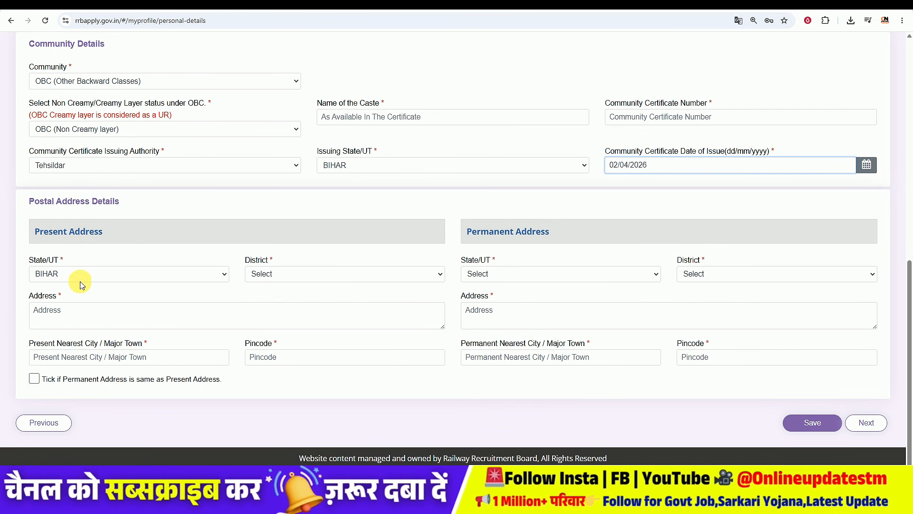
{"action": "left_click", "coordinate": [297, 273]}
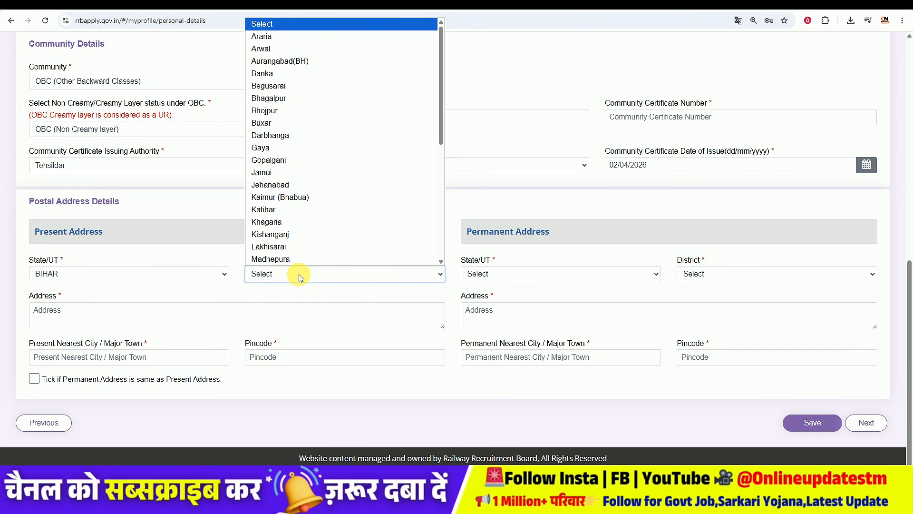
{"action": "scroll", "coordinate": [326, 142], "scroll_direction": "down", "scroll_amount": 5}
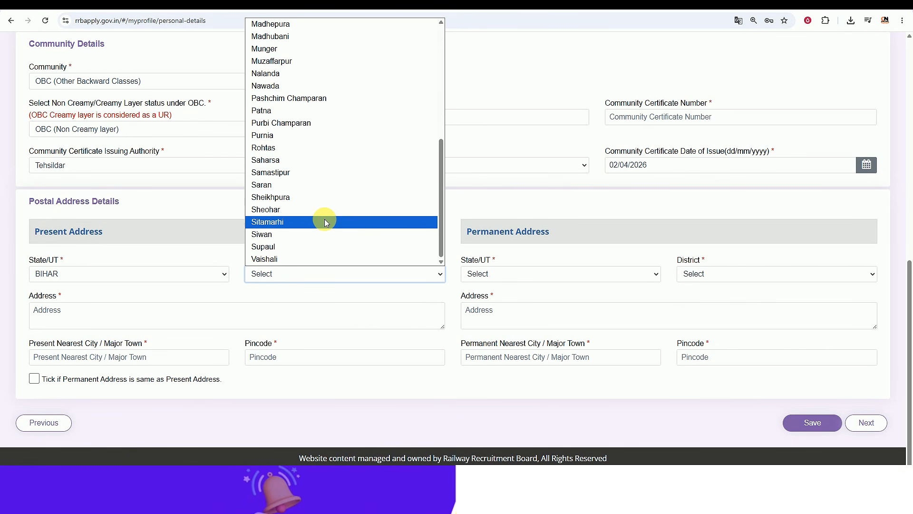
{"action": "left_click", "coordinate": [325, 219]}
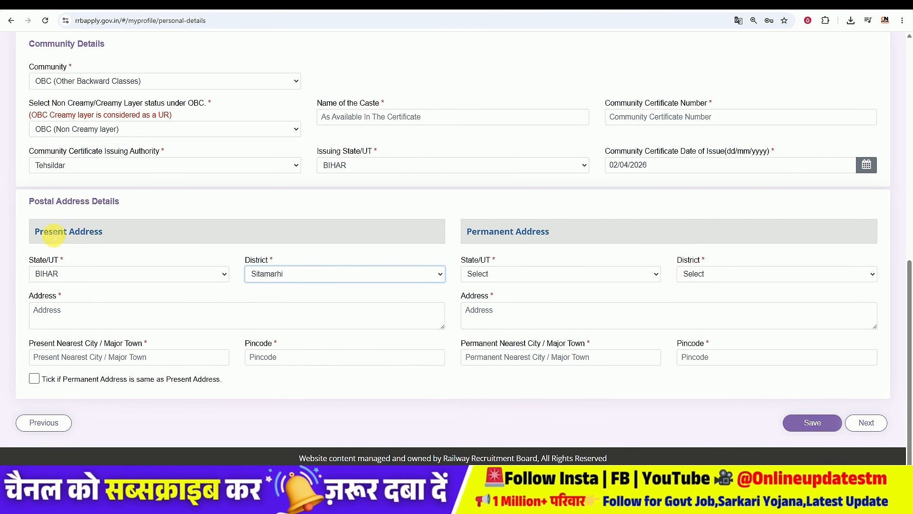
{"action": "left_click_drag", "start_coordinate": [41, 232], "coordinate": [125, 231]}
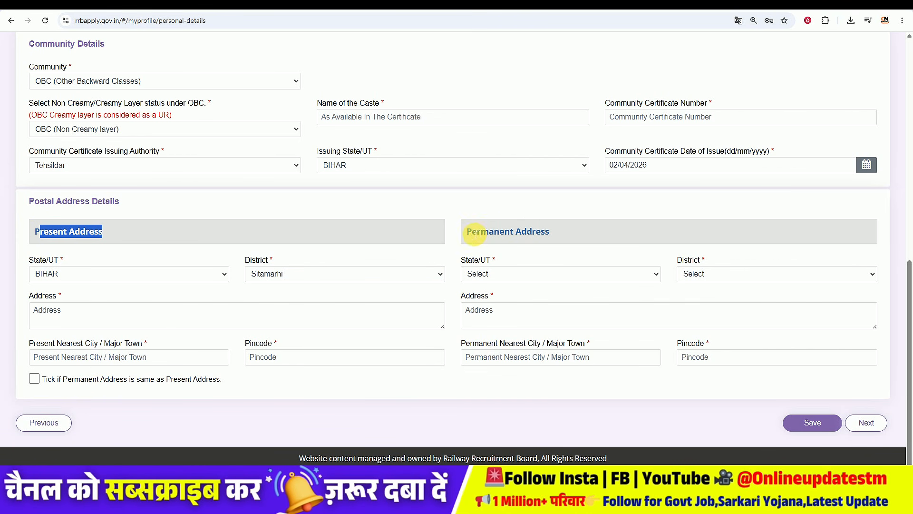
{"action": "left_click_drag", "start_coordinate": [466, 232], "coordinate": [540, 233]}
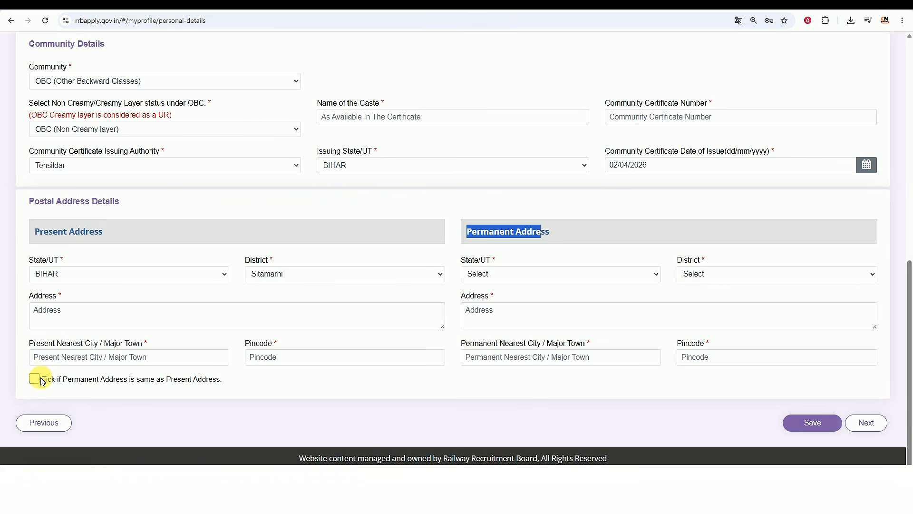
{"action": "left_click", "coordinate": [491, 242]}
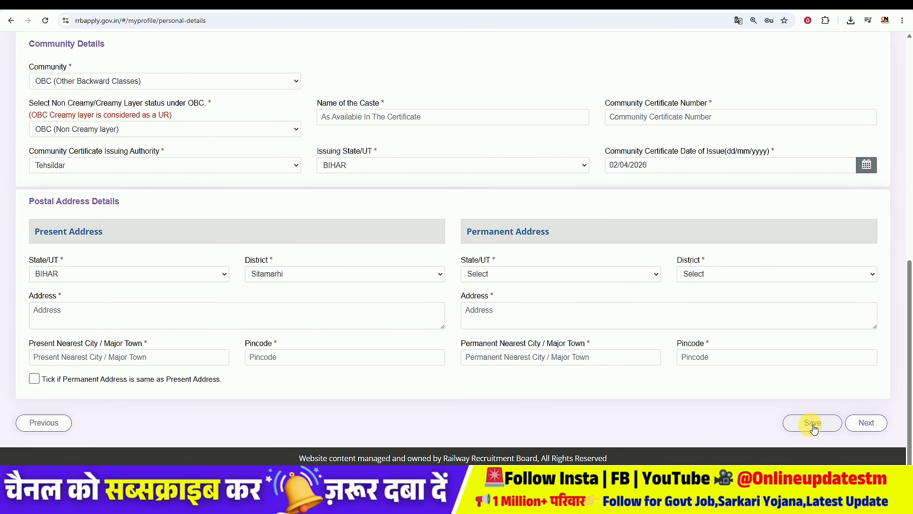
Save the personal details, continue to Other Details and dismiss the information notice.
{"action": "left_click", "coordinate": [878, 425]}
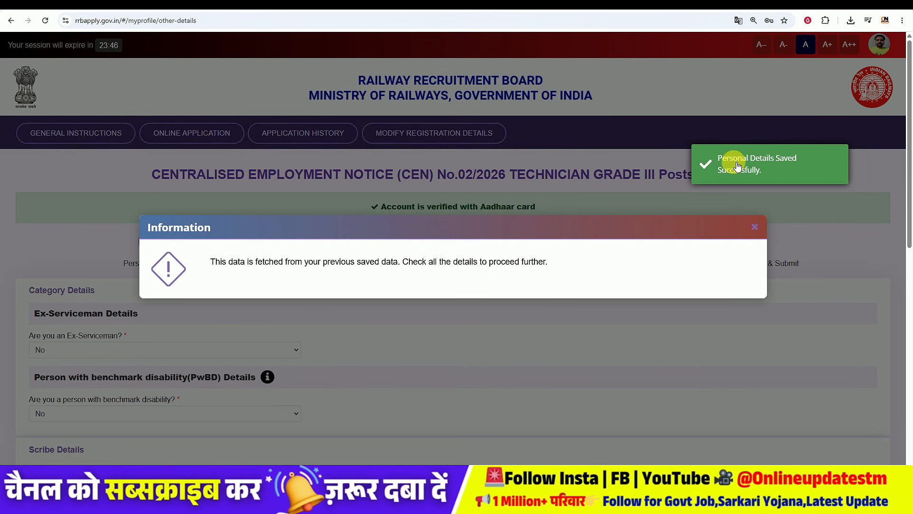
{"action": "left_click", "coordinate": [754, 228]}
Check the Ex-Serviceman and scribe writing-ability questions, leaving both answered No.
{"action": "scroll", "coordinate": [307, 314], "scroll_direction": "down", "scroll_amount": 2}
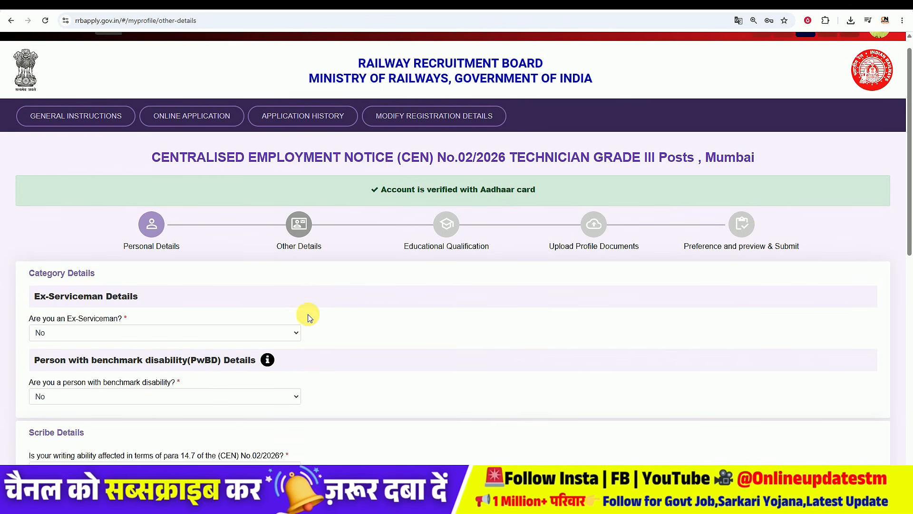
{"action": "left_click", "coordinate": [104, 256]}
{"action": "left_click", "coordinate": [103, 256]}
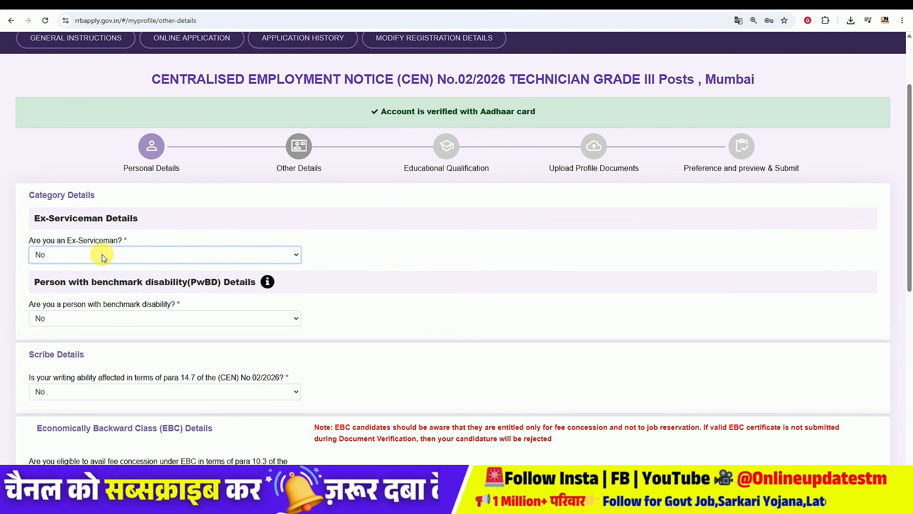
{"action": "scroll", "coordinate": [104, 256], "scroll_direction": "down", "scroll_amount": 1}
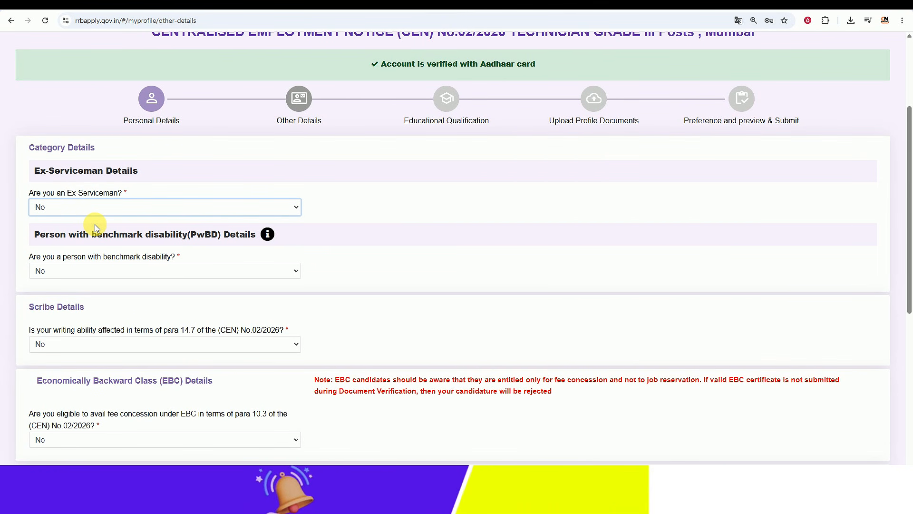
{"action": "scroll", "coordinate": [95, 228], "scroll_direction": "down", "scroll_amount": 2}
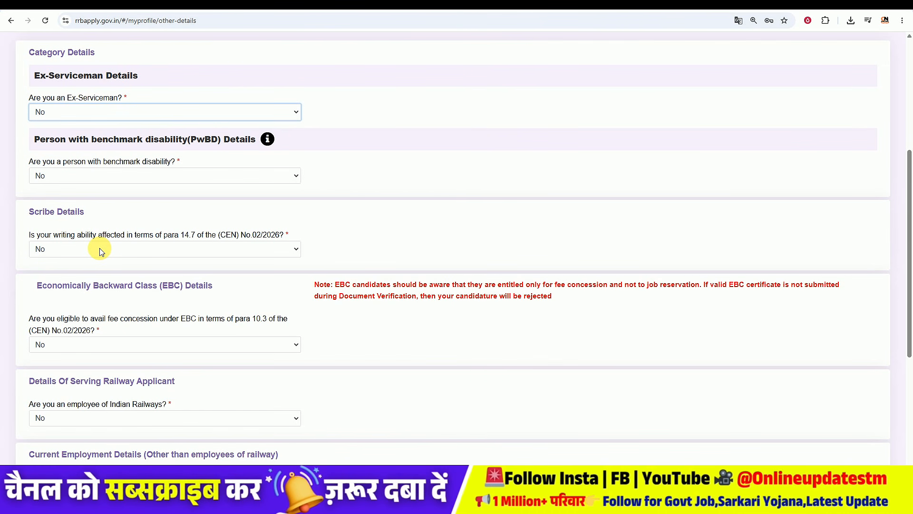
{"action": "left_click", "coordinate": [102, 249]}
{"action": "left_click", "coordinate": [101, 252]}
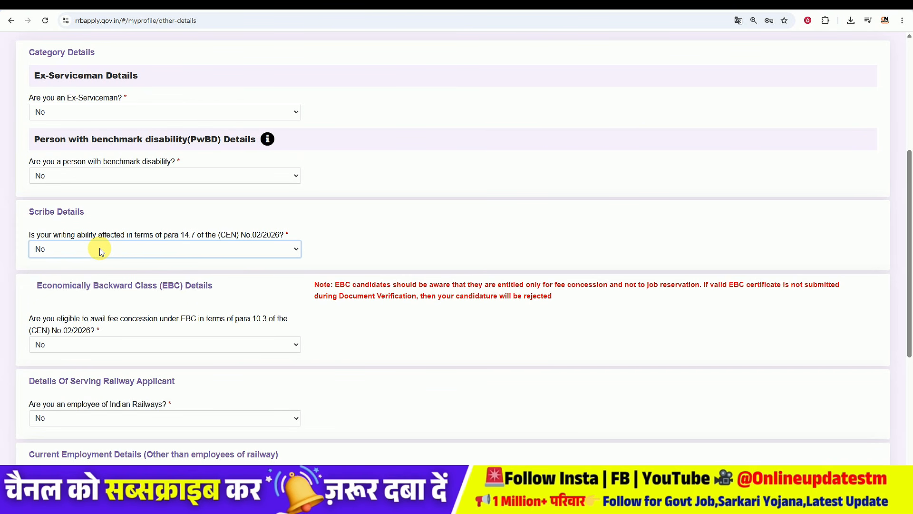
Answer No to the EBC fee concession question and to being an employee of Indian Railways.
{"action": "scroll", "coordinate": [101, 252], "scroll_direction": "down", "scroll_amount": 1}
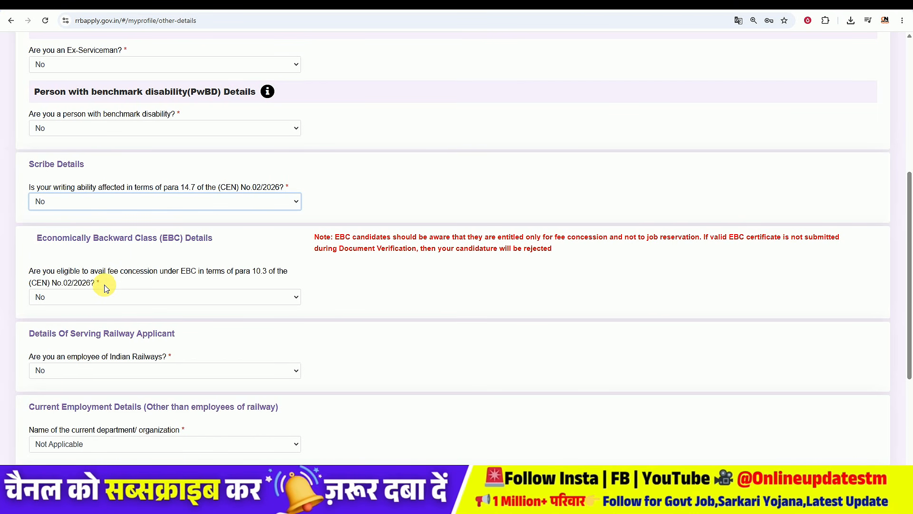
{"action": "left_click", "coordinate": [107, 305]}
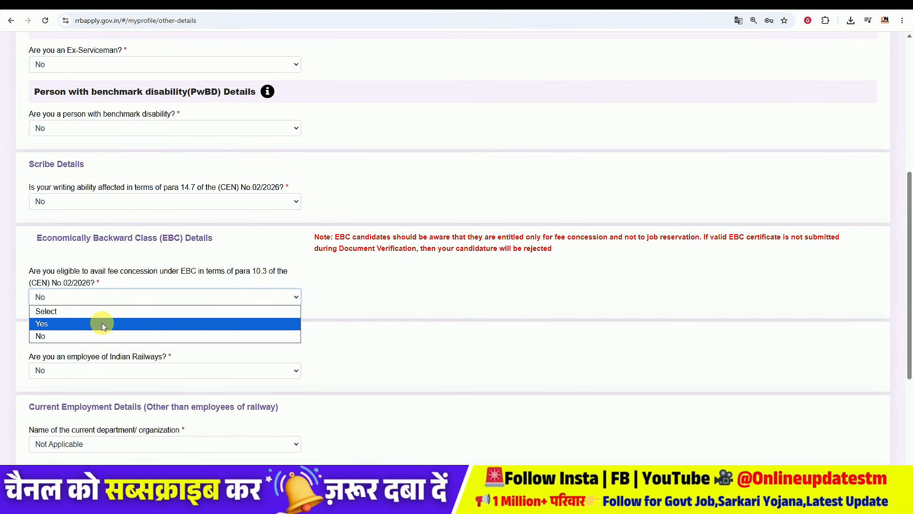
{"action": "left_click", "coordinate": [104, 336]}
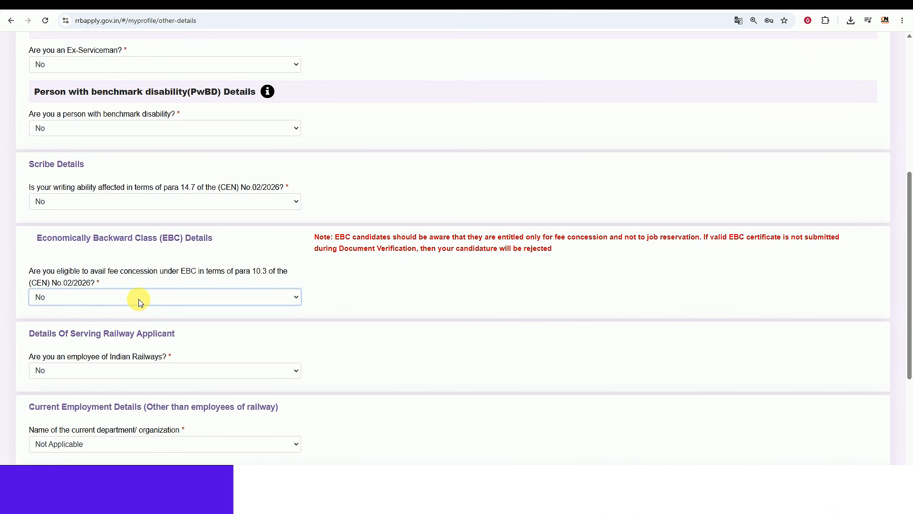
{"action": "scroll", "coordinate": [143, 298], "scroll_direction": "down", "scroll_amount": 2}
{"action": "left_click", "coordinate": [147, 276]}
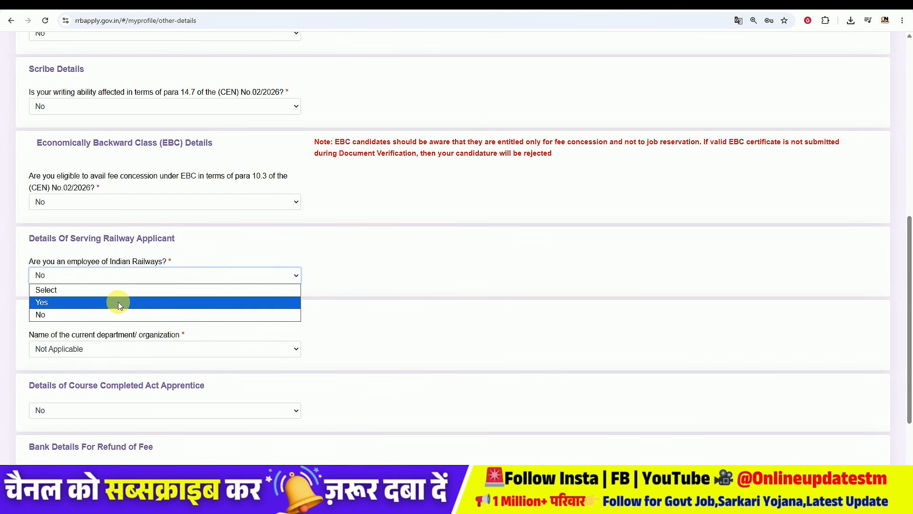
{"action": "left_click", "coordinate": [118, 316]}
Set the name of the current department/organization to Not Applicable.
{"action": "scroll", "coordinate": [132, 266], "scroll_direction": "down", "scroll_amount": 1}
{"action": "scroll", "coordinate": [133, 267], "scroll_direction": "down", "scroll_amount": 1}
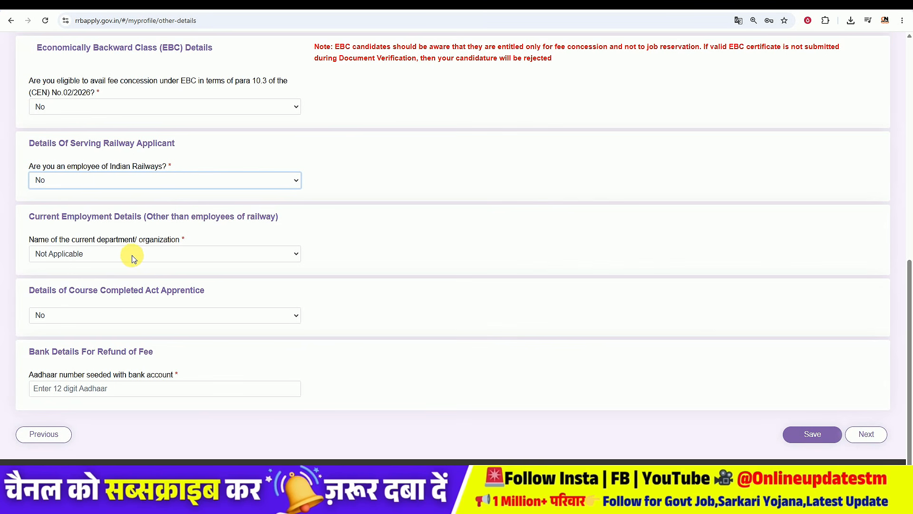
{"action": "left_click", "coordinate": [95, 254]}
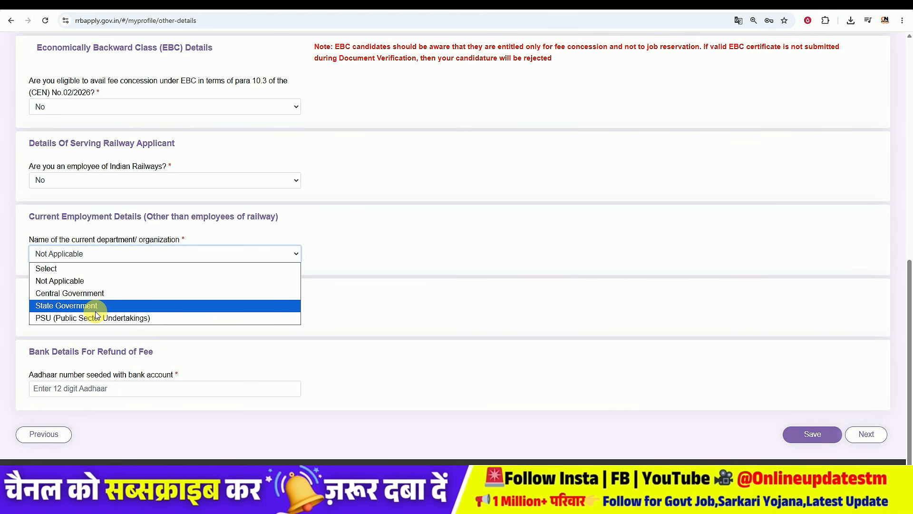
{"action": "left_click", "coordinate": [96, 281]}
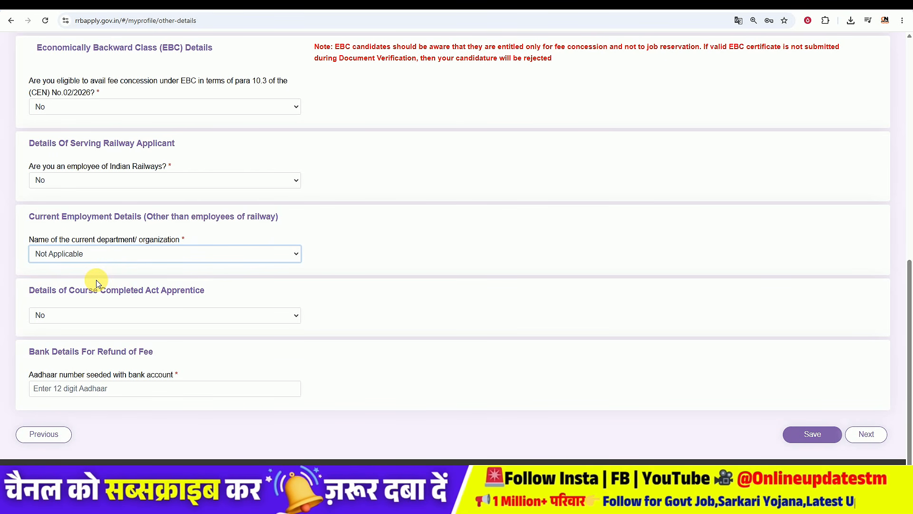
Enter the Aadhaar number seeded with the bank account for the fee refund and agree to the refund declaration.
{"action": "scroll", "coordinate": [96, 284], "scroll_direction": "down", "scroll_amount": 1}
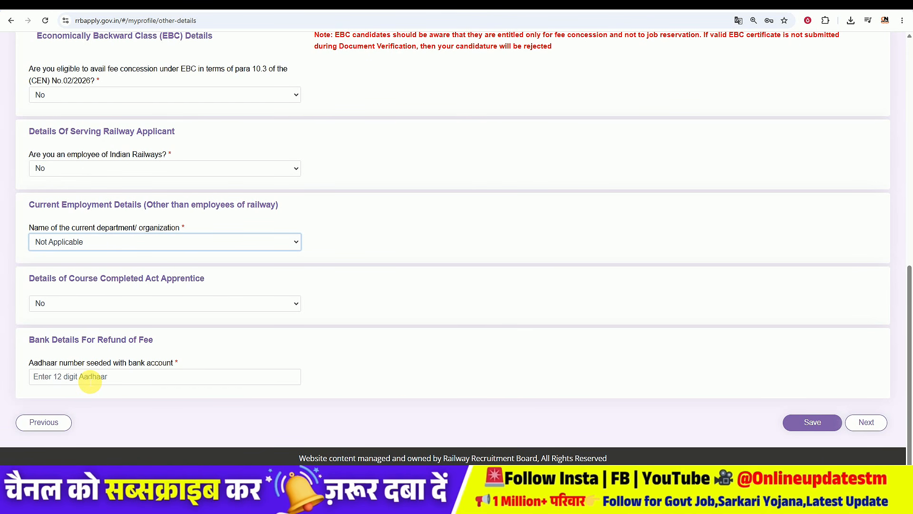
{"action": "left_click", "coordinate": [78, 377]}
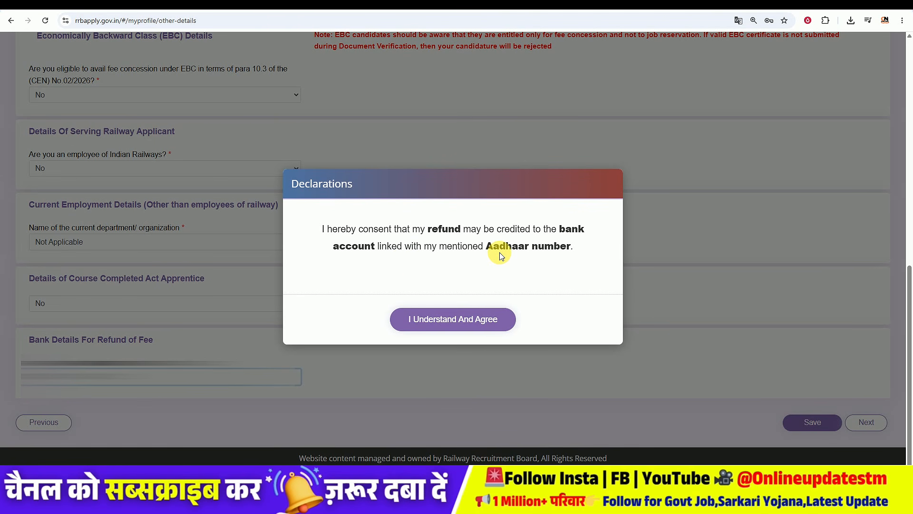
{"action": "left_click", "coordinate": [440, 330]}
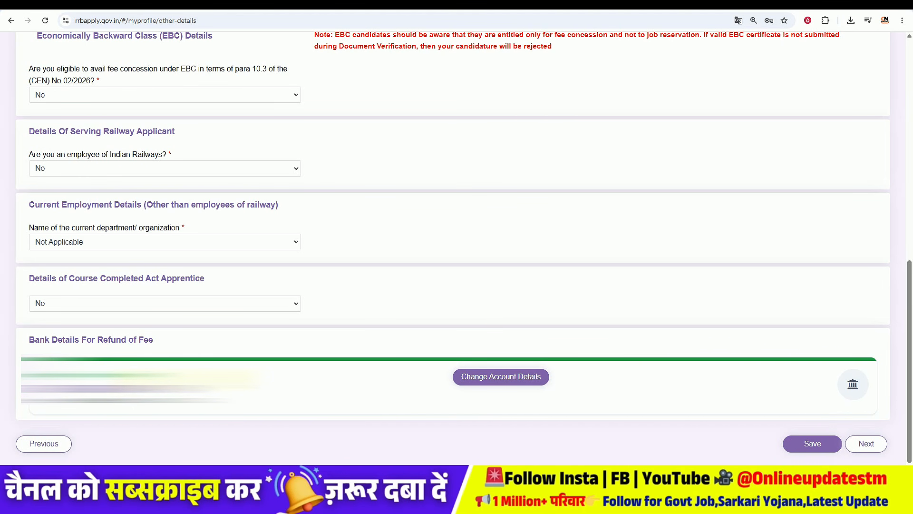
Save the other details and continue to the Educational Qualification page.
{"action": "left_click", "coordinate": [813, 443]}
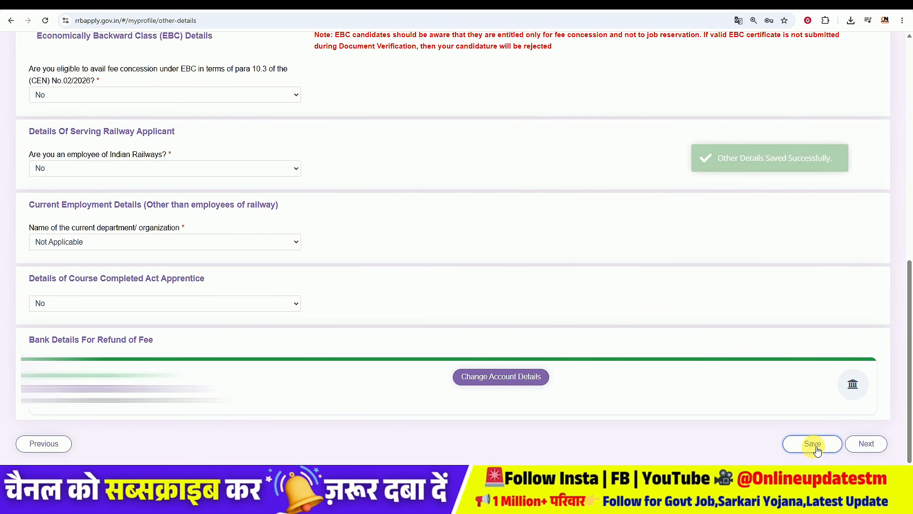
{"action": "left_click", "coordinate": [866, 443]}
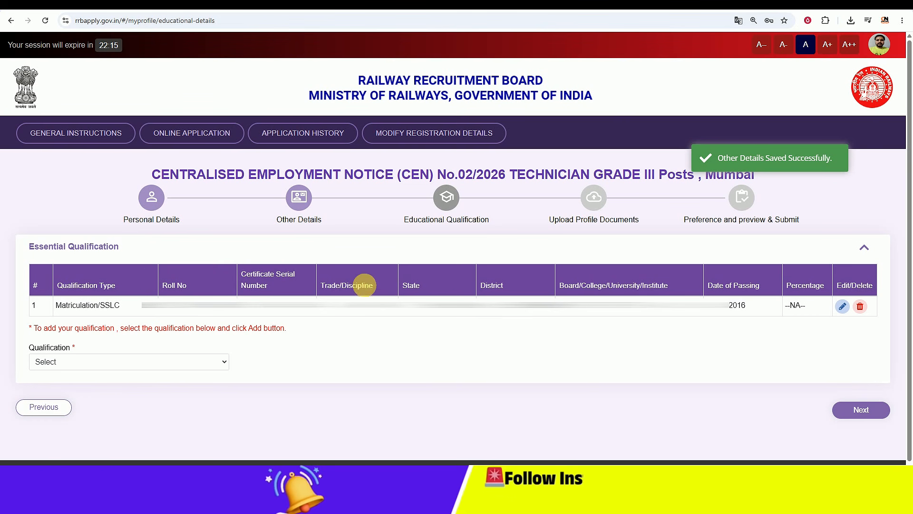
Open the Matriculation/SSLC qualification for editing and check its state, district and date of passing.
{"action": "left_click", "coordinate": [842, 307]}
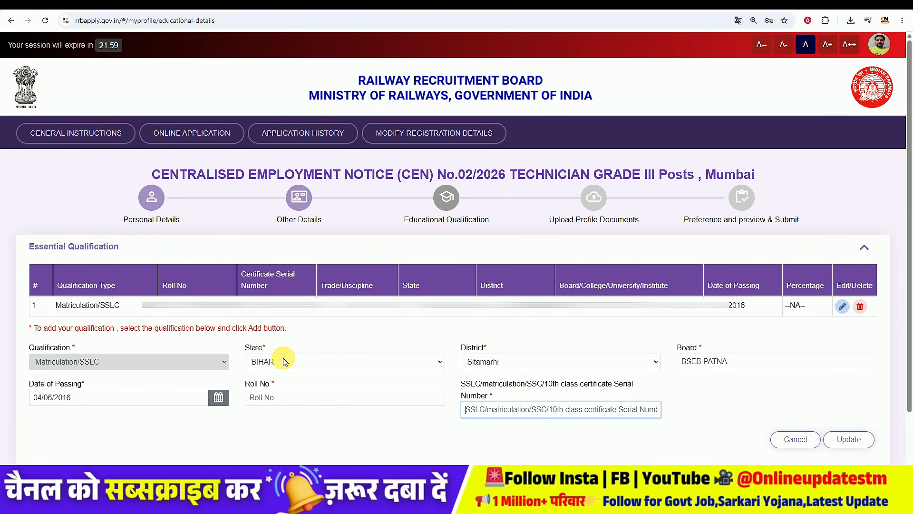
{"action": "left_click", "coordinate": [284, 361]}
{"action": "left_click", "coordinate": [284, 362]}
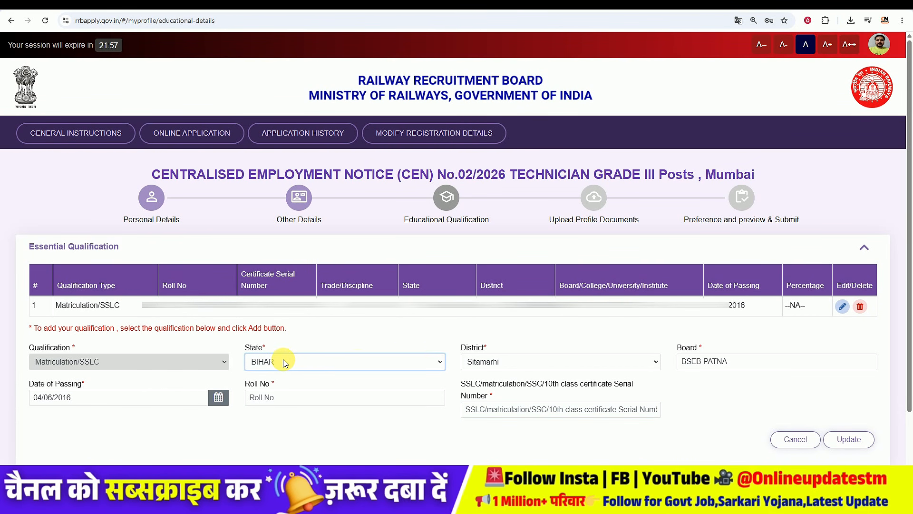
{"action": "left_click", "coordinate": [476, 361]}
{"action": "left_click", "coordinate": [494, 361]}
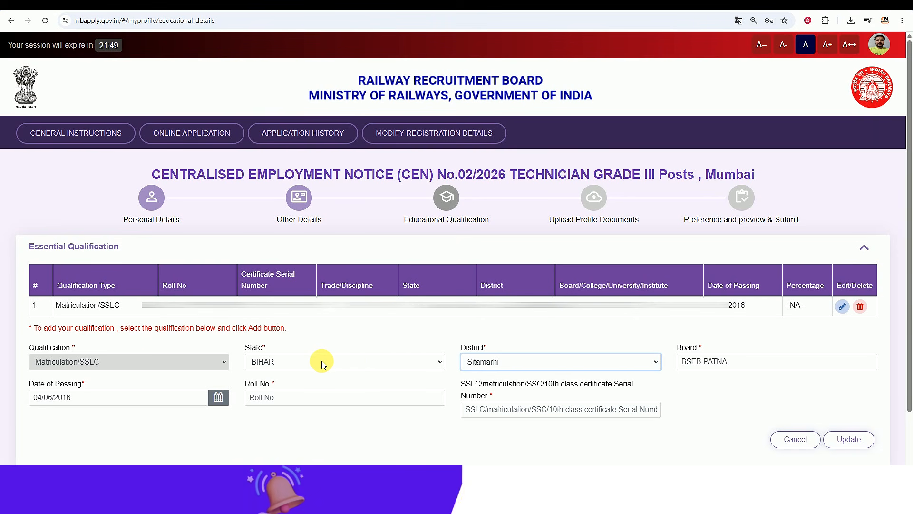
{"action": "left_click", "coordinate": [220, 399]}
{"action": "left_click", "coordinate": [217, 402]}
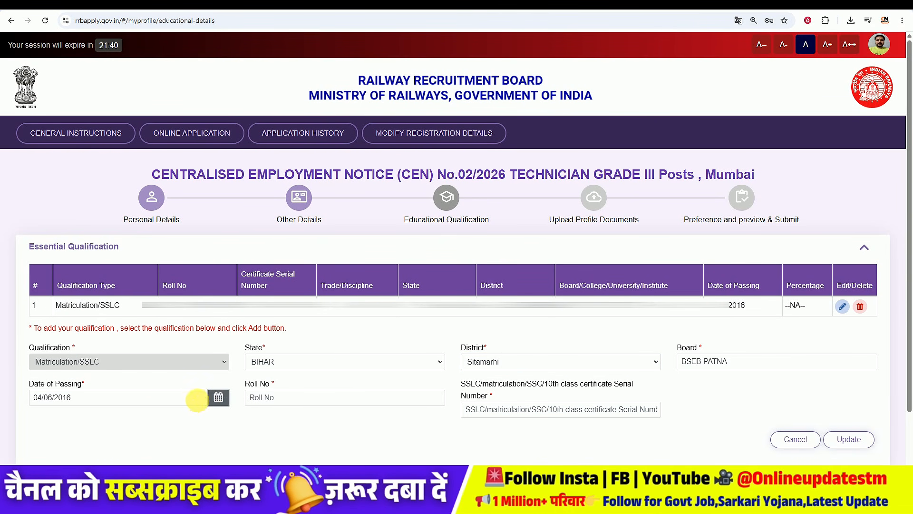
Cancel editing the Matriculation/SSLC entry and choose ITI as the qualification to add.
{"action": "left_click_drag", "start_coordinate": [244, 382], "coordinate": [268, 386]}
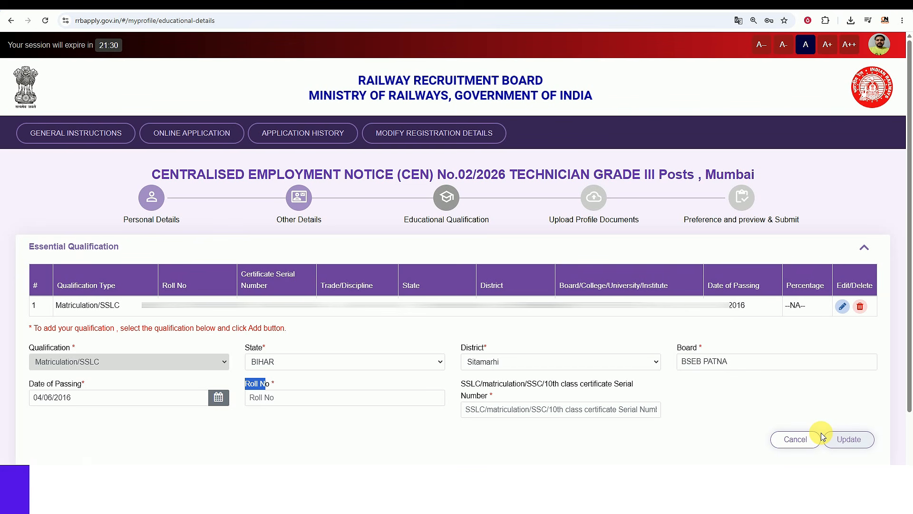
{"action": "left_click", "coordinate": [797, 441]}
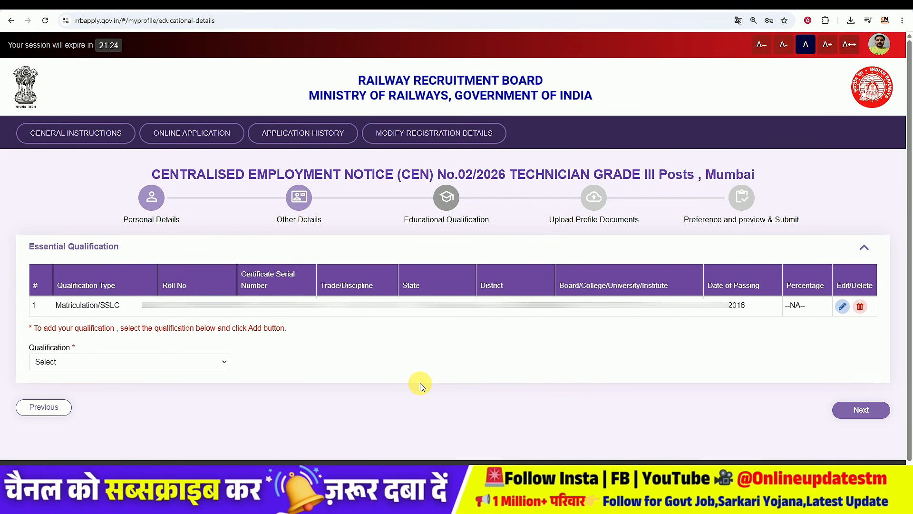
{"action": "left_click", "coordinate": [208, 366]}
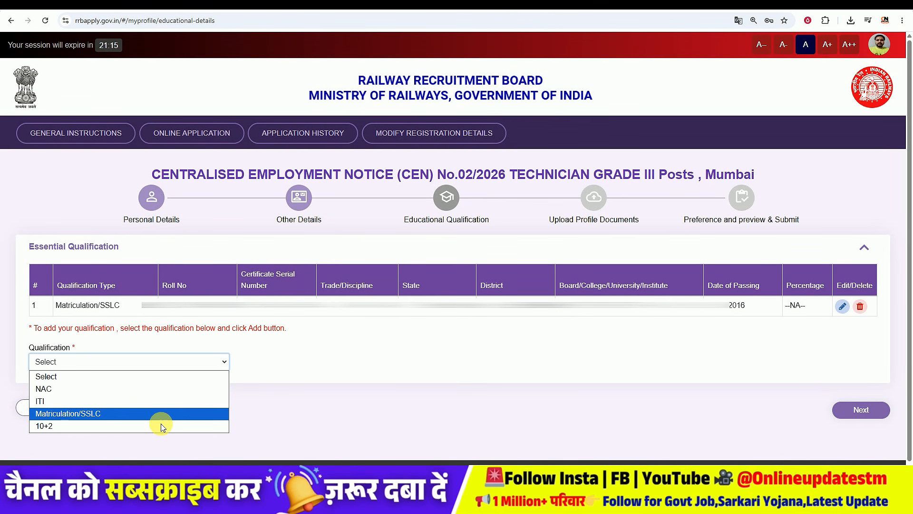
{"action": "left_click", "coordinate": [155, 402]}
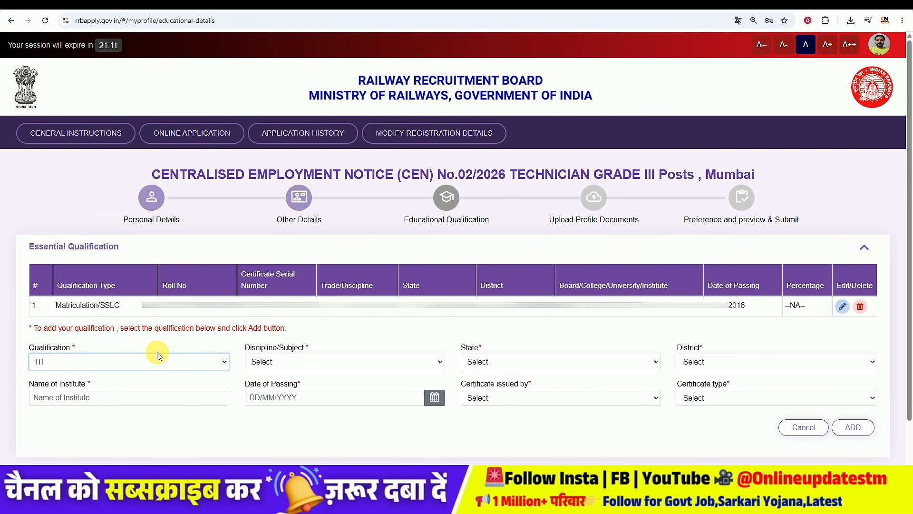
Set the ITI qualification's discipline/subject to Mechanic (Diesel).
{"action": "left_click", "coordinate": [295, 365]}
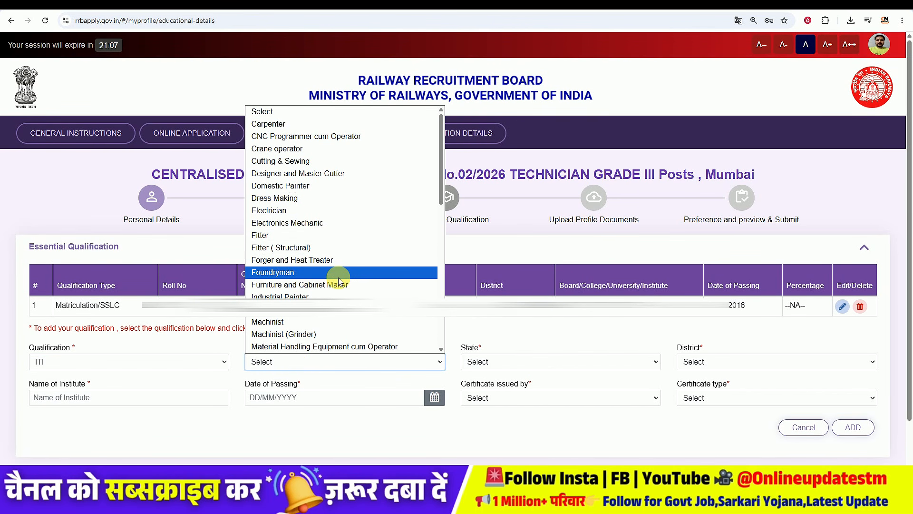
{"action": "scroll", "coordinate": [339, 285], "scroll_direction": "down", "scroll_amount": 5}
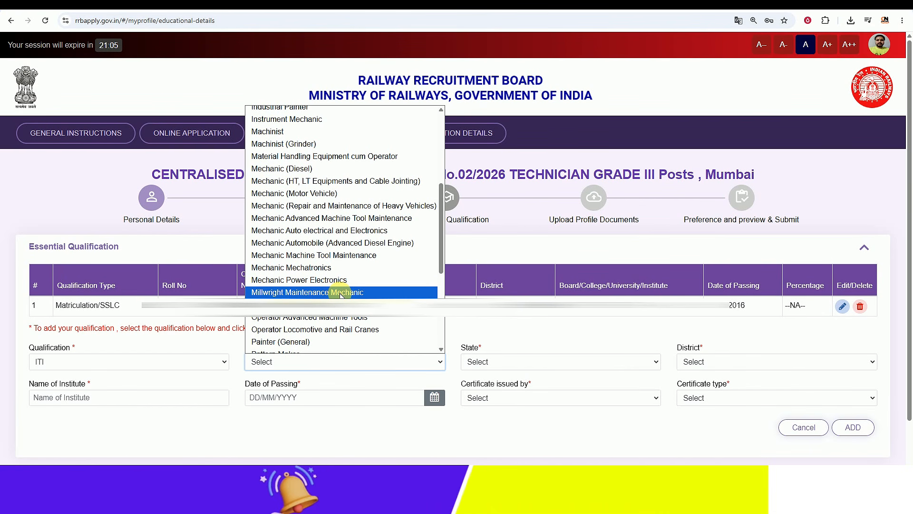
{"action": "scroll", "coordinate": [340, 294], "scroll_direction": "down", "scroll_amount": 2}
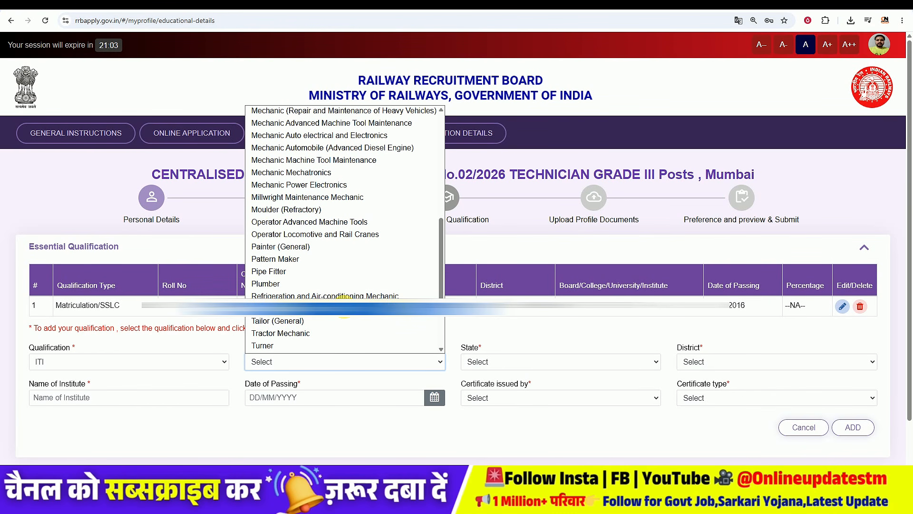
{"action": "scroll", "coordinate": [343, 305], "scroll_direction": "up", "scroll_amount": 5}
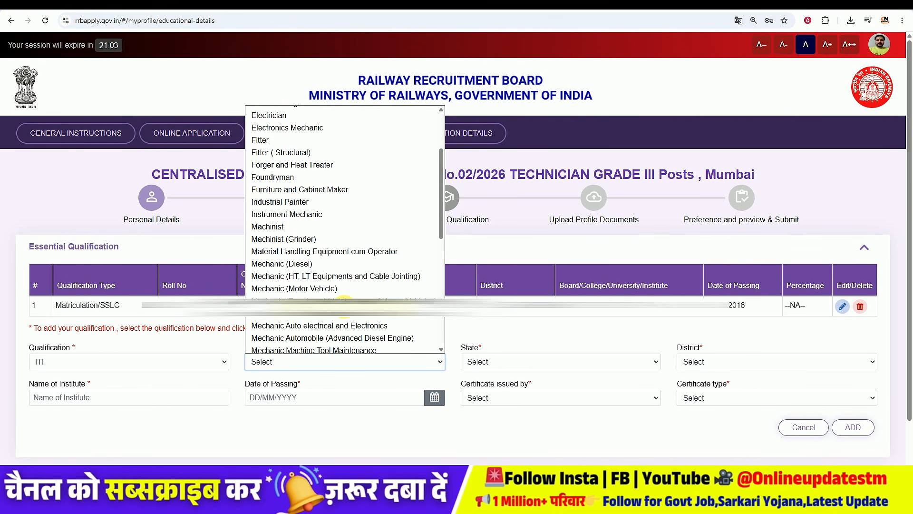
{"action": "left_click", "coordinate": [332, 263]}
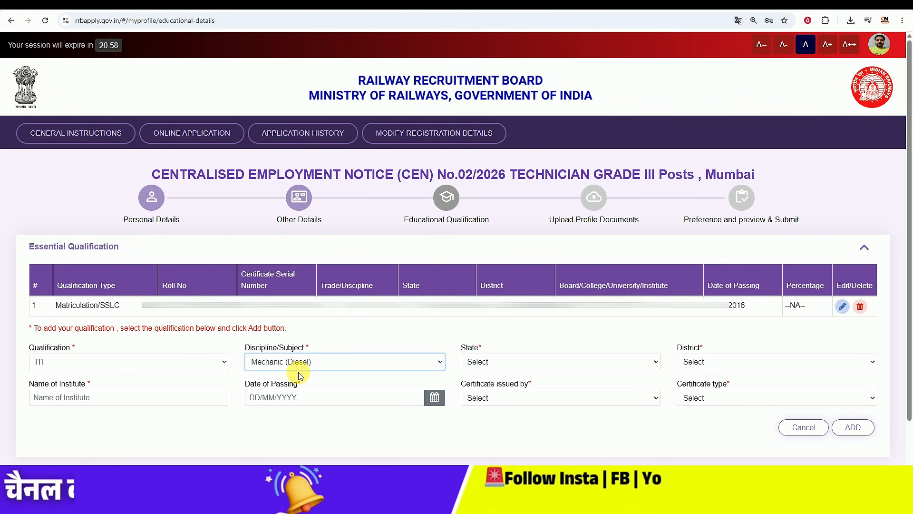
Set the ITI qualification's state to BIHAR and its district to Sitamarhi.
{"action": "left_click", "coordinate": [499, 362]}
{"action": "left_click", "coordinate": [500, 173]}
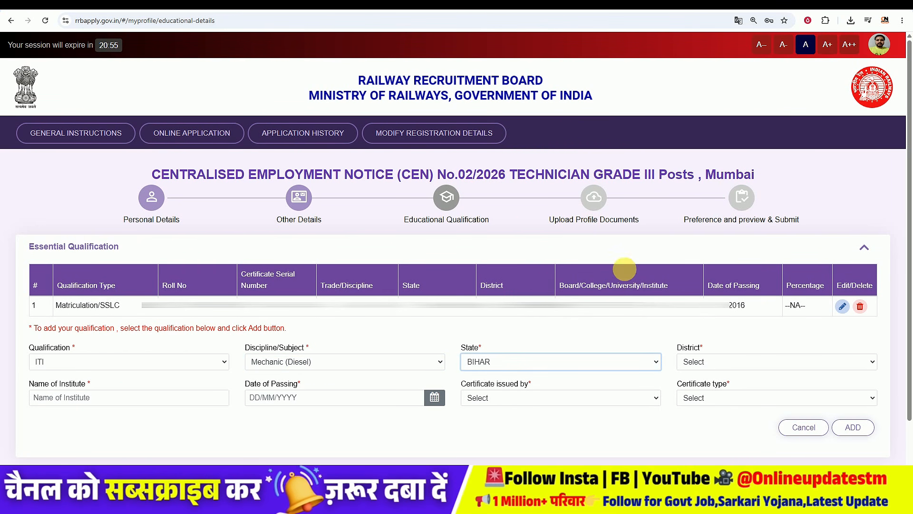
{"action": "left_click", "coordinate": [766, 362]}
{"action": "scroll", "coordinate": [743, 285], "scroll_direction": "down", "scroll_amount": 5}
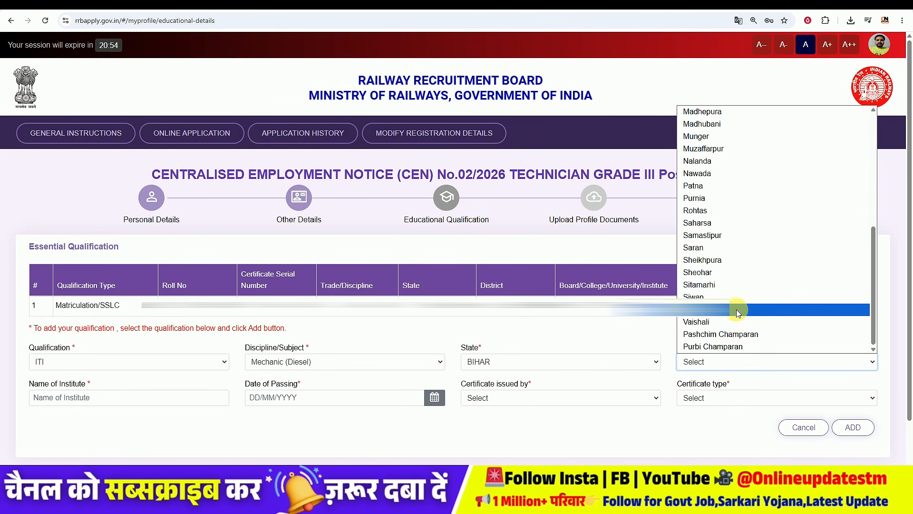
{"action": "left_click", "coordinate": [739, 281]}
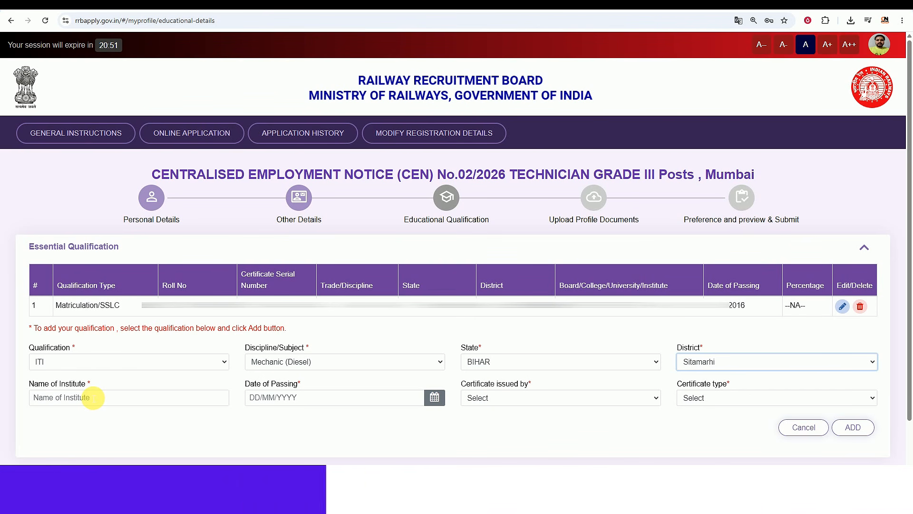
Set the ITI qualification's date of passing to 16/06/2021.
{"action": "left_click", "coordinate": [434, 398]}
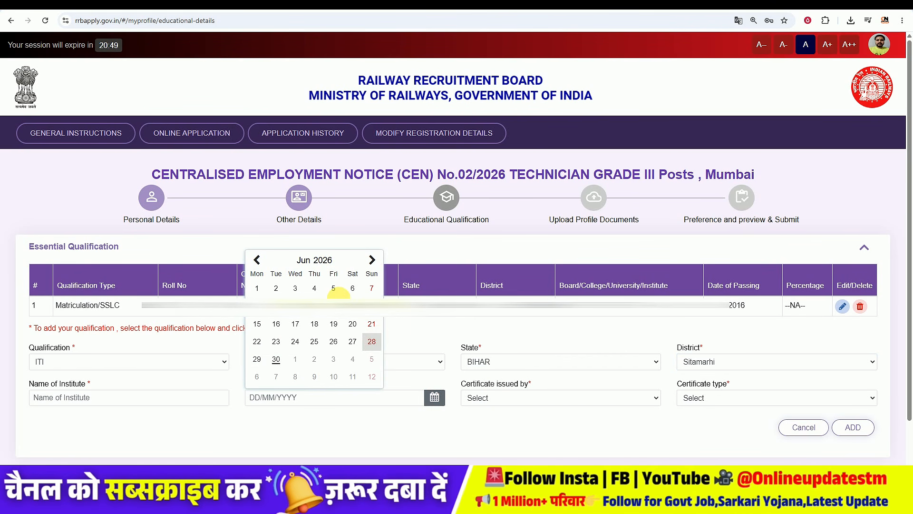
{"action": "left_click", "coordinate": [331, 262]}
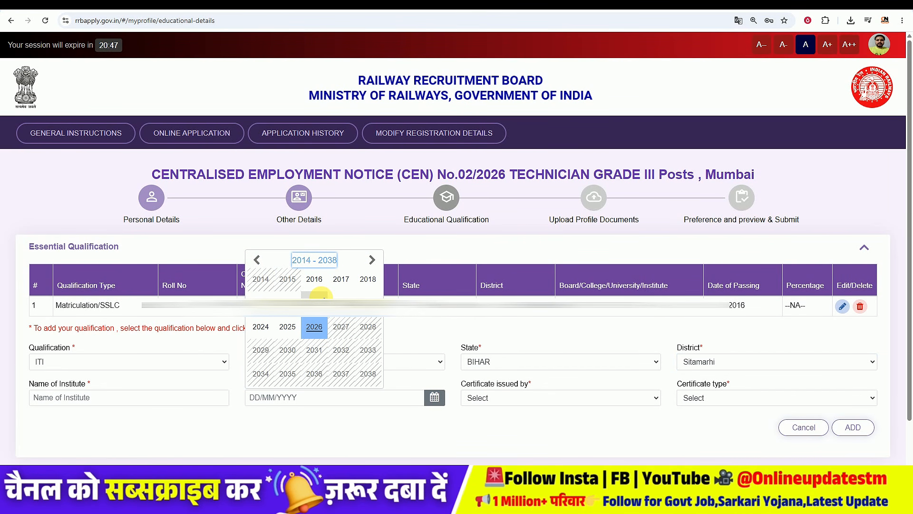
{"action": "left_click", "coordinate": [315, 297]}
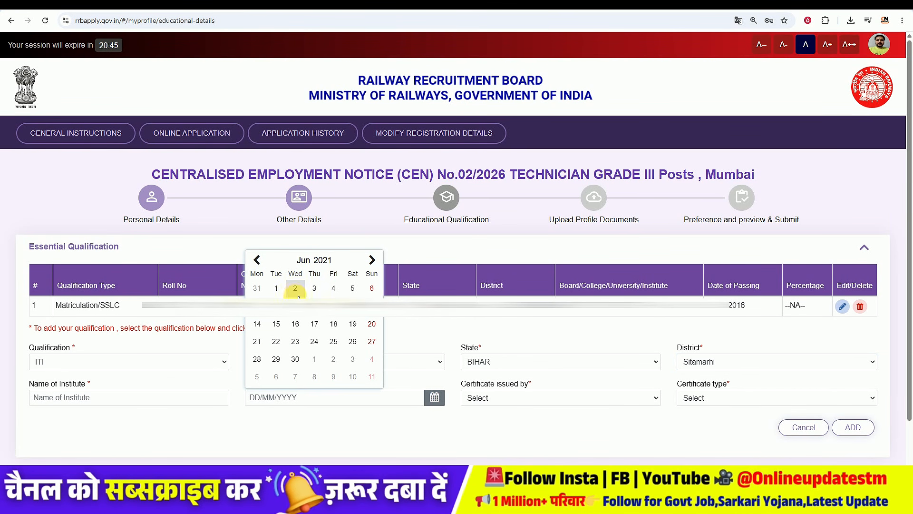
{"action": "left_click", "coordinate": [294, 322]}
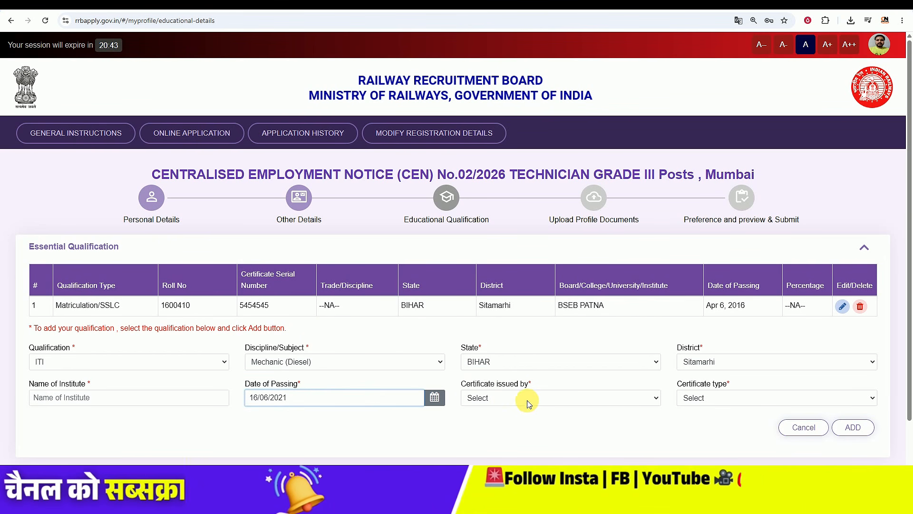
Set the certificate issuer to NCVT and the certificate type to National Trade certificate (NTC), and add the ITI qualification.
{"action": "left_click", "coordinate": [523, 403]}
{"action": "left_click", "coordinate": [511, 423]}
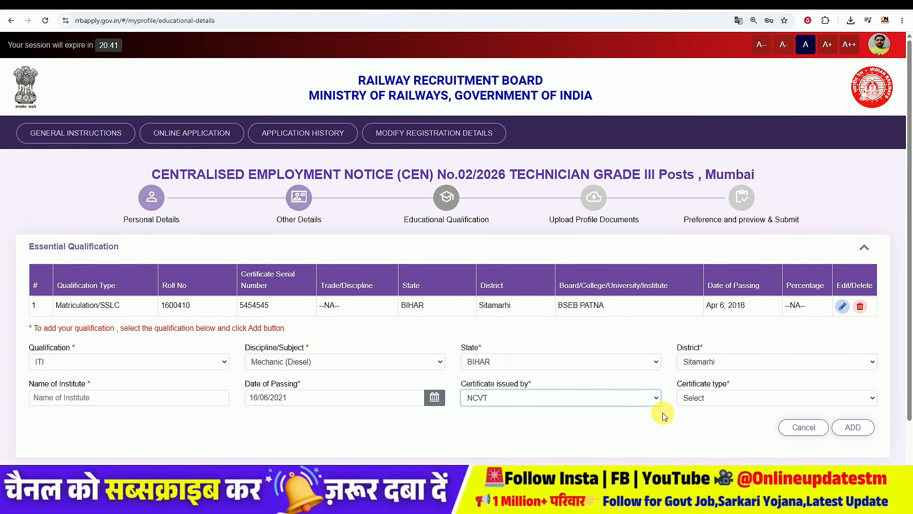
{"action": "left_click", "coordinate": [710, 400]}
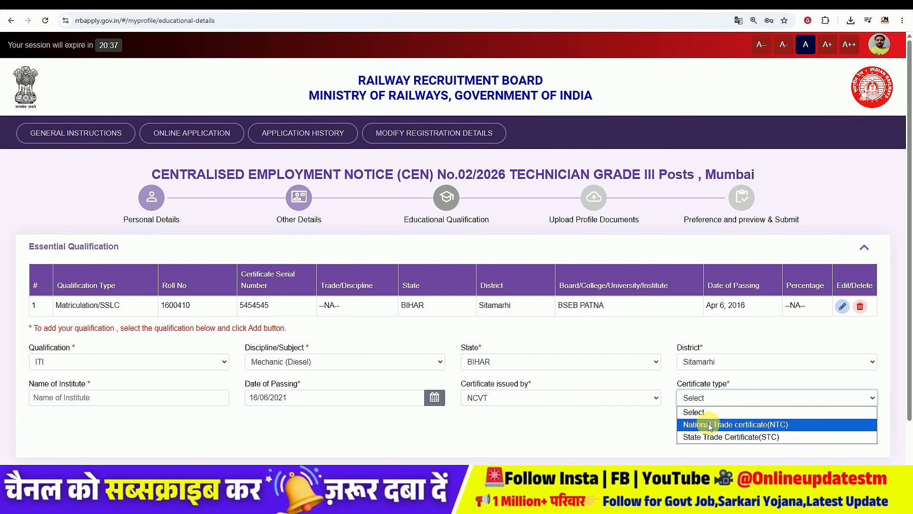
{"action": "left_click", "coordinate": [736, 425]}
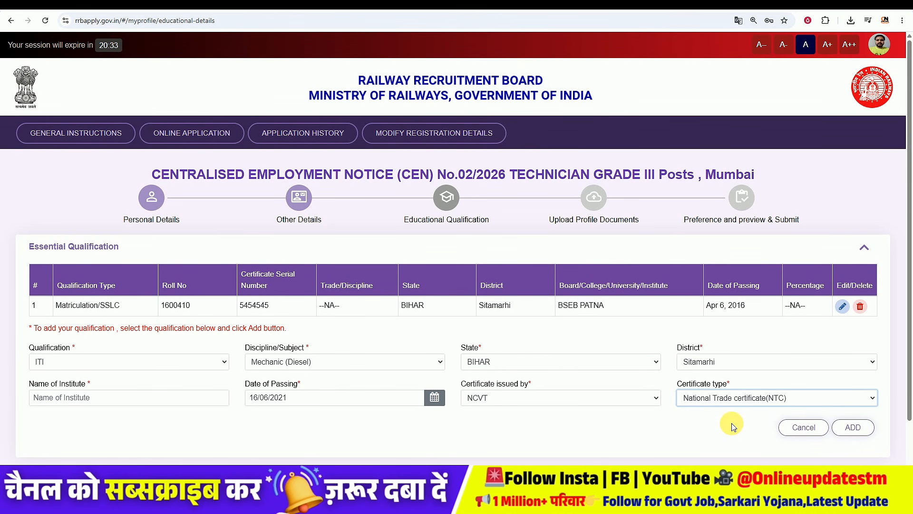
{"action": "left_click", "coordinate": [867, 431]}
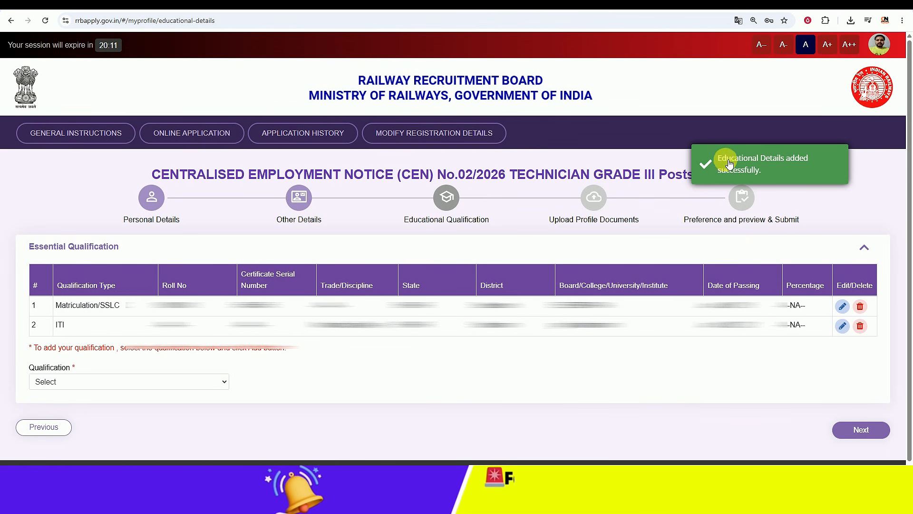
Continue to the Upload Profile Documents page and review the photograph and signature specifications.
{"action": "left_click", "coordinate": [862, 430]}
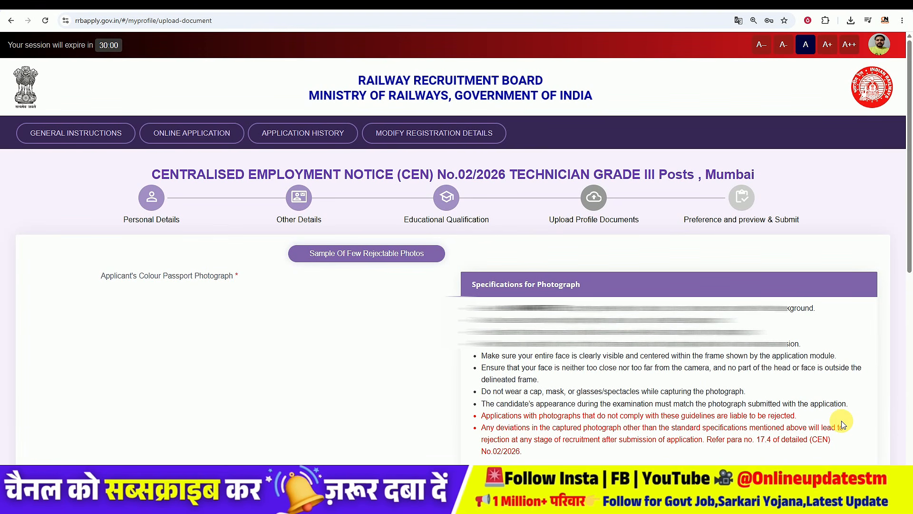
{"action": "scroll", "coordinate": [530, 244], "scroll_direction": "down", "scroll_amount": 2}
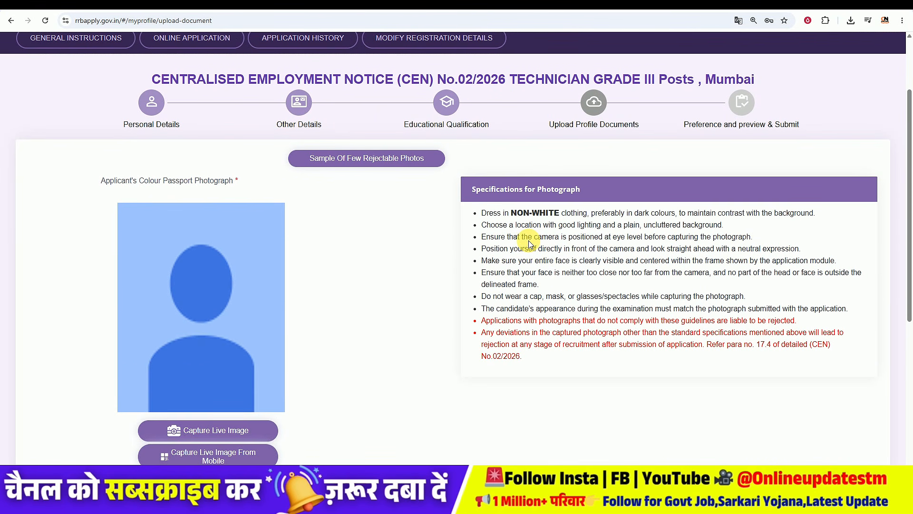
{"action": "scroll", "coordinate": [531, 244], "scroll_direction": "down", "scroll_amount": 2}
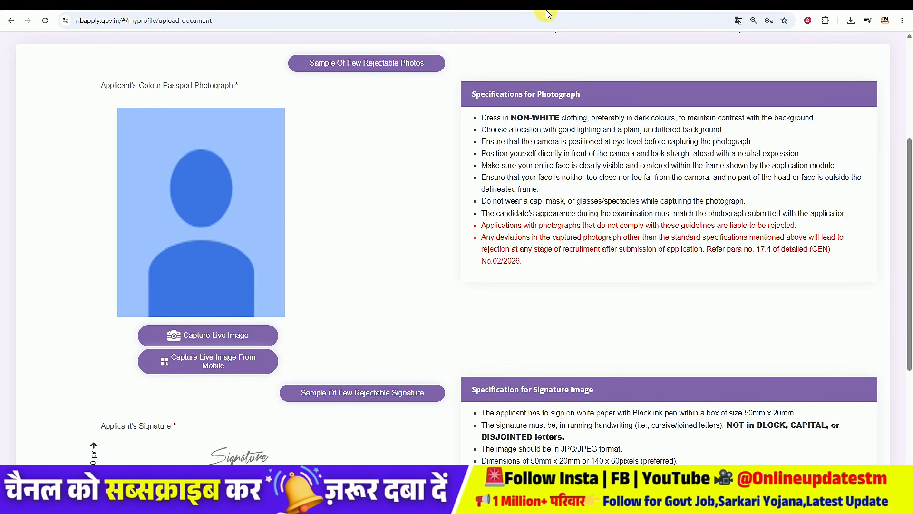
{"action": "left_click", "coordinate": [230, 334]}
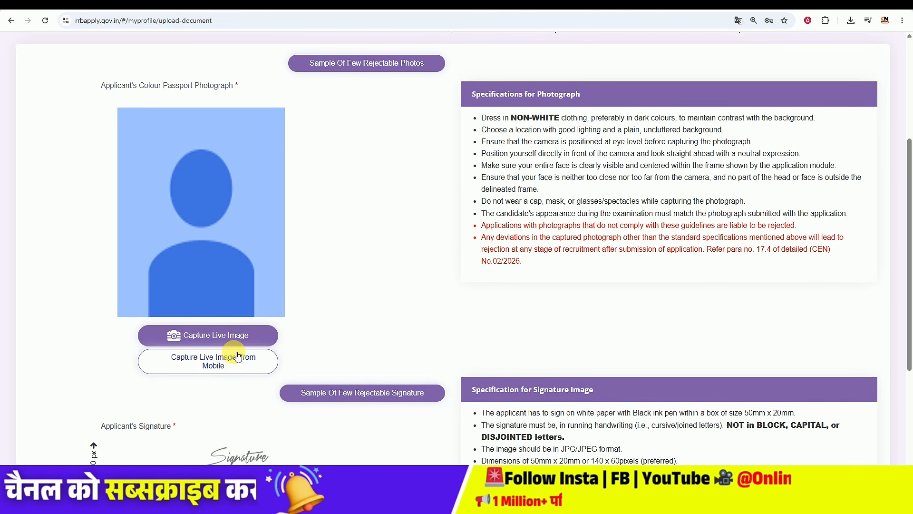
{"action": "scroll", "coordinate": [236, 358], "scroll_direction": "down", "scroll_amount": 2}
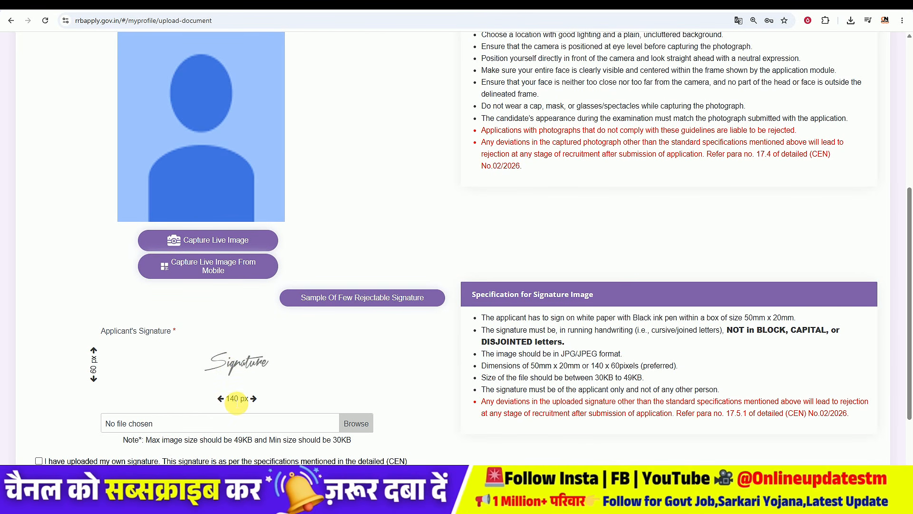
{"action": "scroll", "coordinate": [278, 350], "scroll_direction": "up", "scroll_amount": 1}
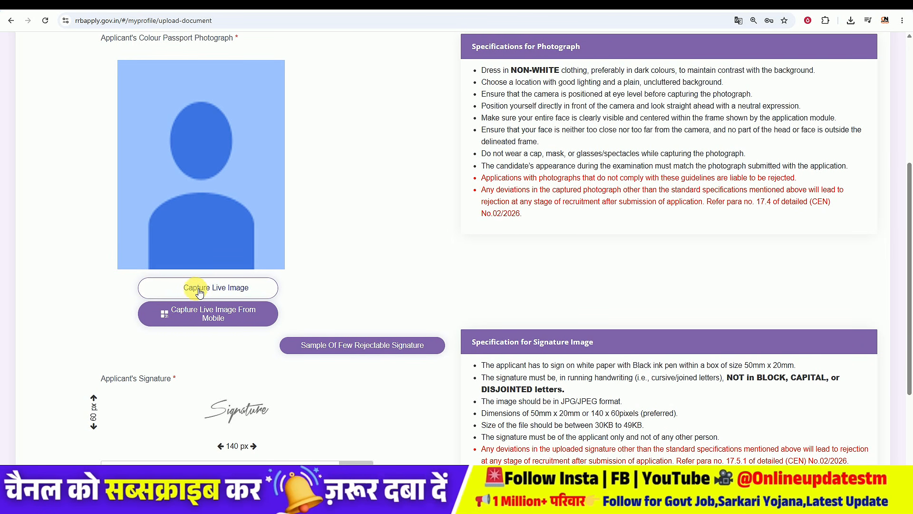
Choose to capture the live image from mobile and open the QR code's link on the phone with Google Lens.
{"action": "left_click", "coordinate": [215, 318]}
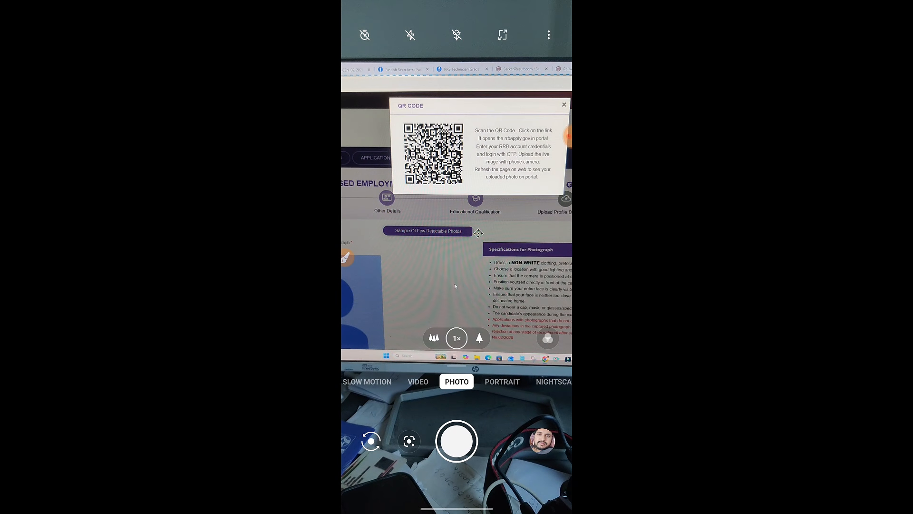
{"action": "left_click", "coordinate": [409, 441]}
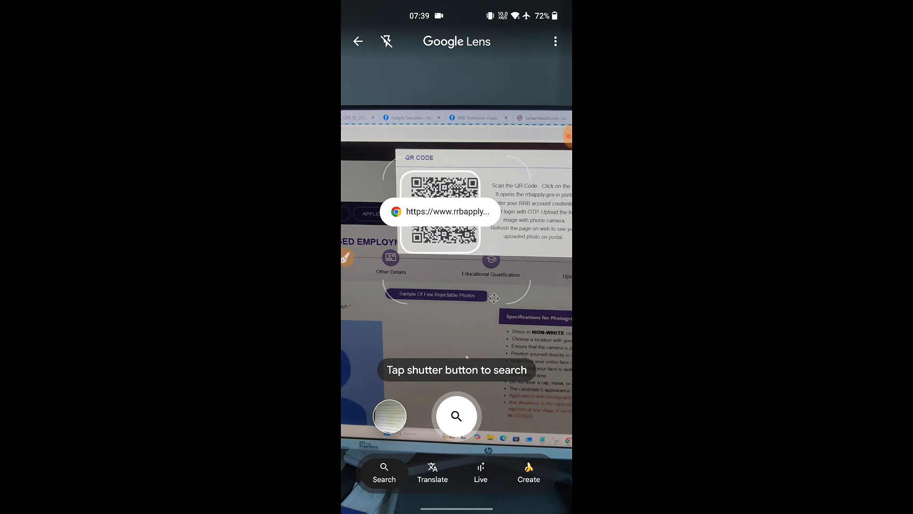
{"action": "left_click", "coordinate": [442, 211]}
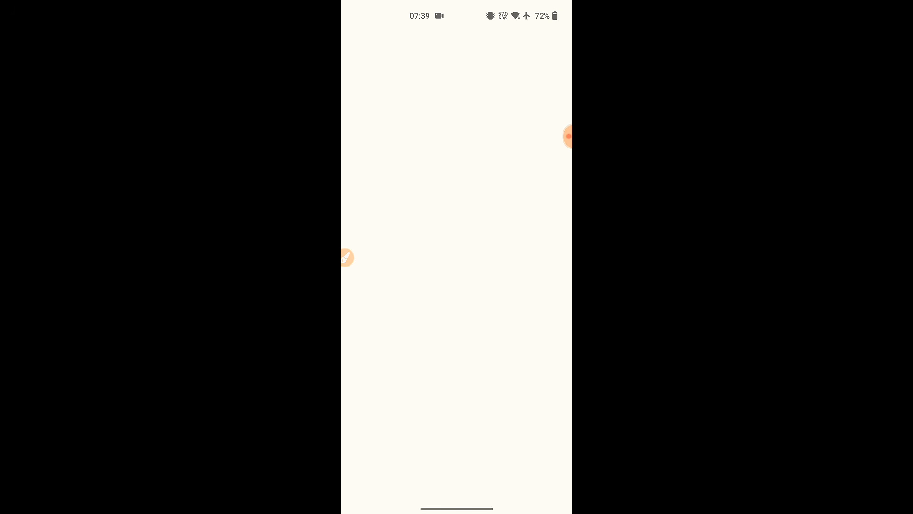
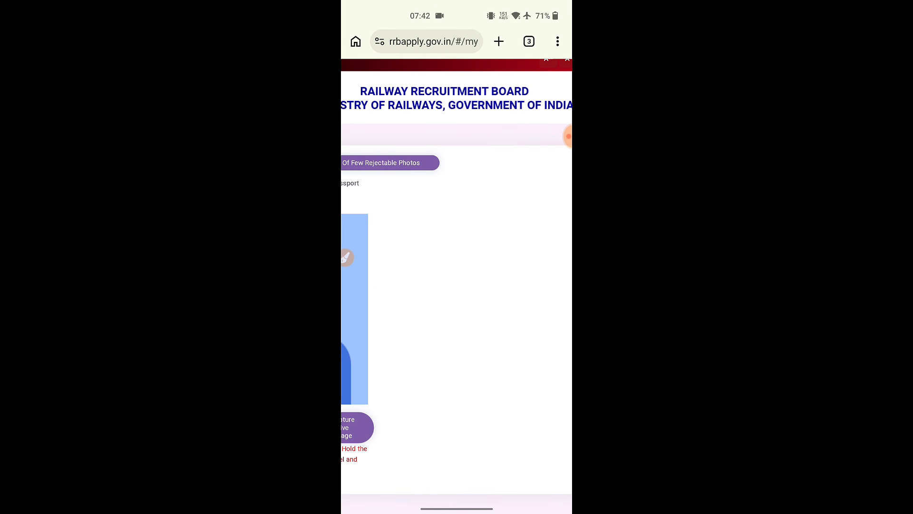
Start a live image capture for the applicant's photograph on the phone and go through the photo capturing instructions.
{"action": "scroll", "coordinate": [456, 286], "scroll_direction": "left", "scroll_amount": 2}
{"action": "scroll", "coordinate": [457, 285], "scroll_direction": "down", "scroll_amount": 2}
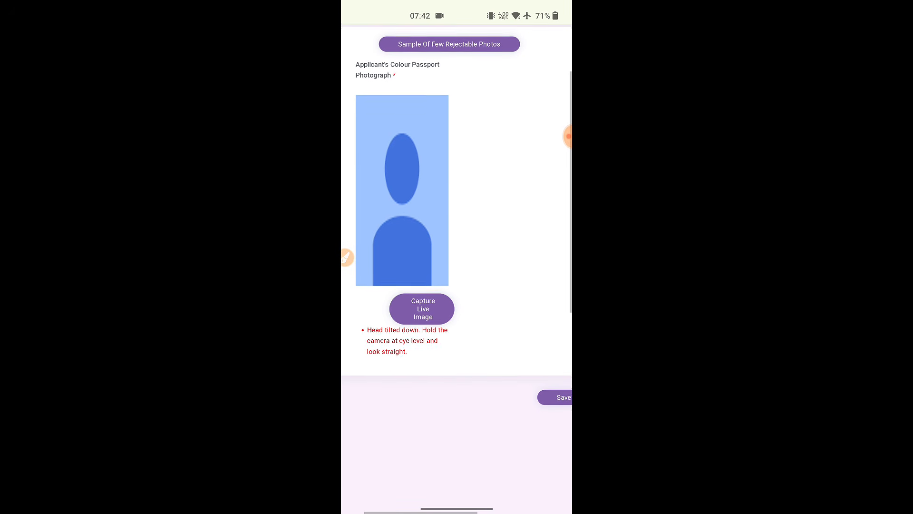
{"action": "scroll", "coordinate": [449, 214], "scroll_direction": "up", "scroll_amount": 3}
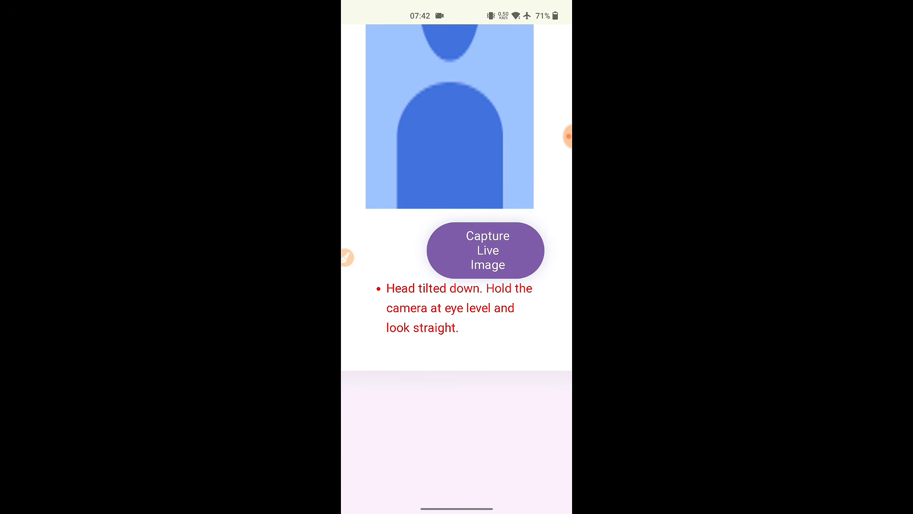
{"action": "left_click", "coordinate": [486, 250]}
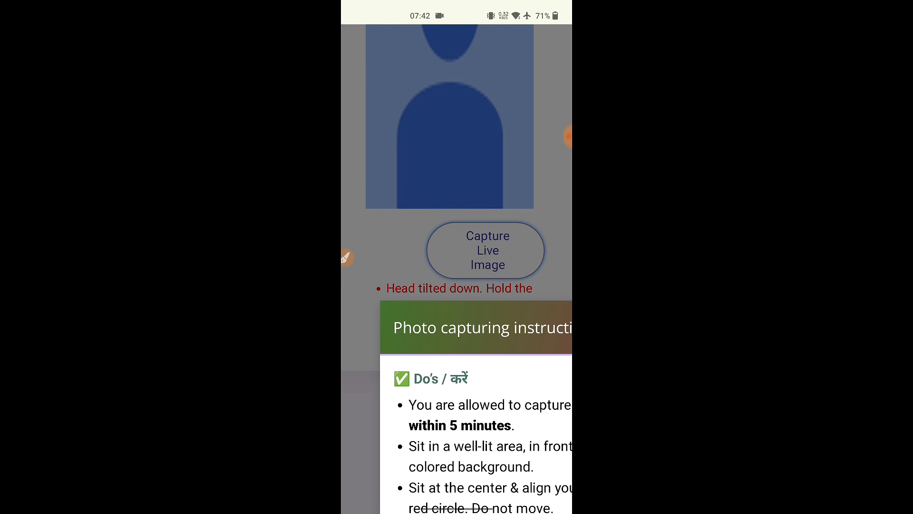
{"action": "scroll", "coordinate": [457, 333], "scroll_direction": "down", "scroll_amount": 2}
{"action": "scroll", "coordinate": [456, 333], "scroll_direction": "right", "scroll_amount": 1}
{"action": "scroll", "coordinate": [457, 285], "scroll_direction": "down", "scroll_amount": 3}
{"action": "left_click", "coordinate": [537, 378]}
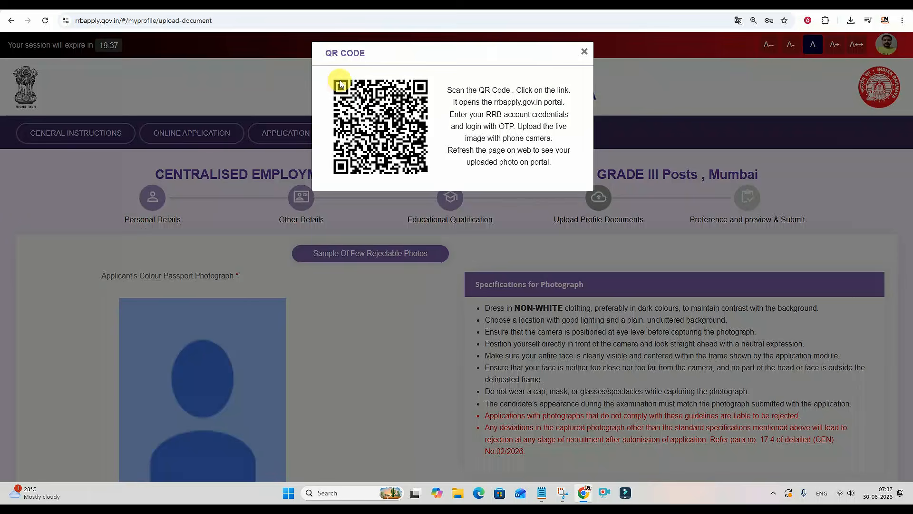
Return to the web portal on the computer and close the QR code dialog above the photograph section.
{"action": "left_click", "coordinate": [607, 265]}
{"action": "scroll", "coordinate": [606, 265], "scroll_direction": "down", "scroll_amount": 3}
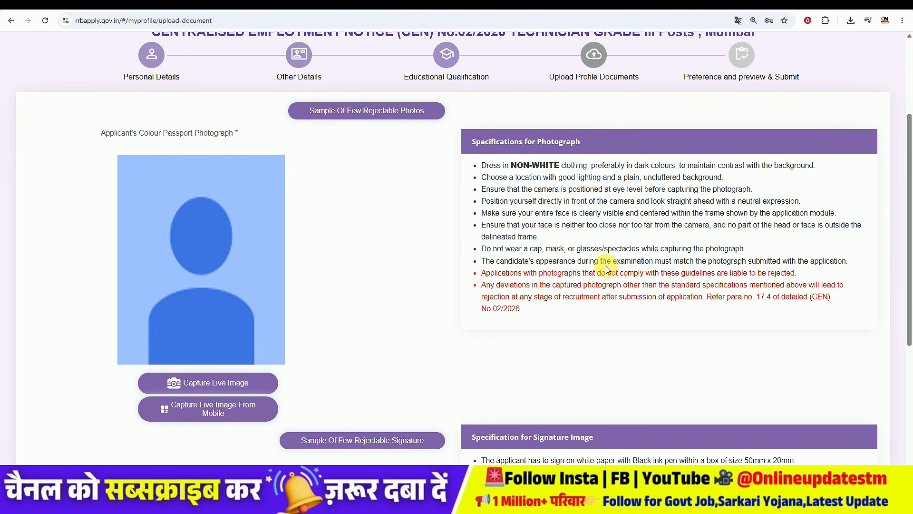
Try to capture the applicant's photograph live with the computer's camera, keeping No for the twin question.
{"action": "left_click", "coordinate": [212, 383]}
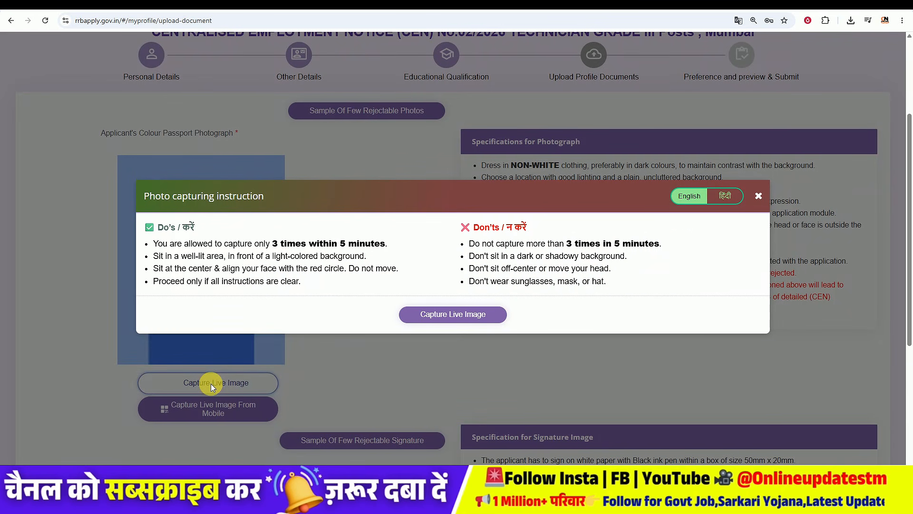
{"action": "left_click", "coordinate": [440, 314]}
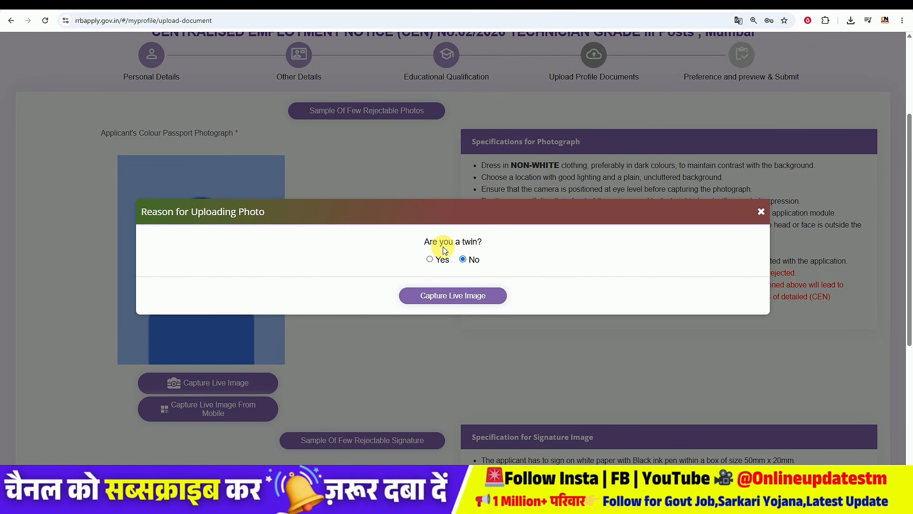
{"action": "left_click", "coordinate": [459, 296]}
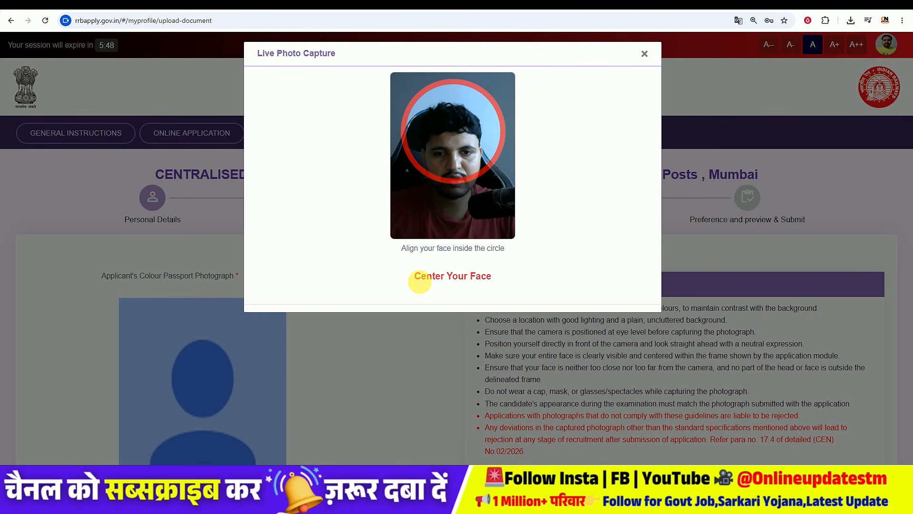
{"action": "left_click_drag", "start_coordinate": [414, 276], "coordinate": [495, 276]}
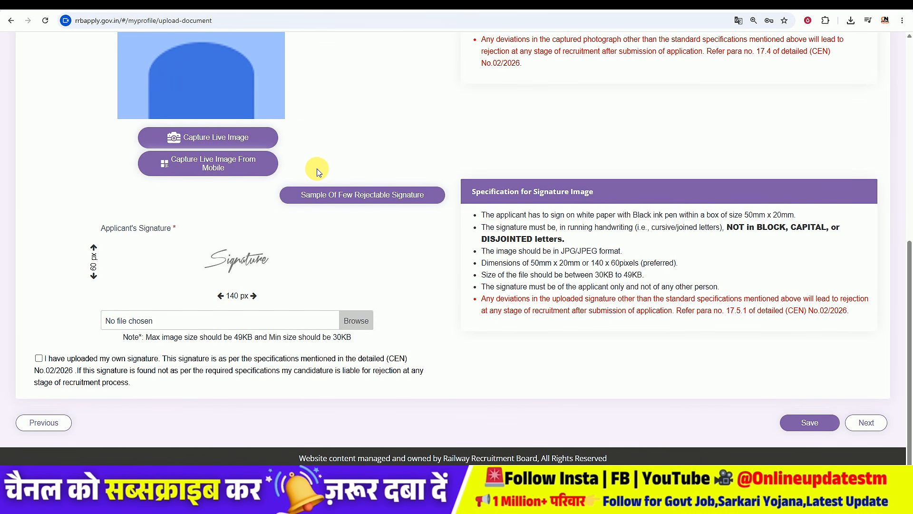
Review the samples of rejectable signatures and the required signature dimensions and file size.
{"action": "left_click", "coordinate": [344, 199]}
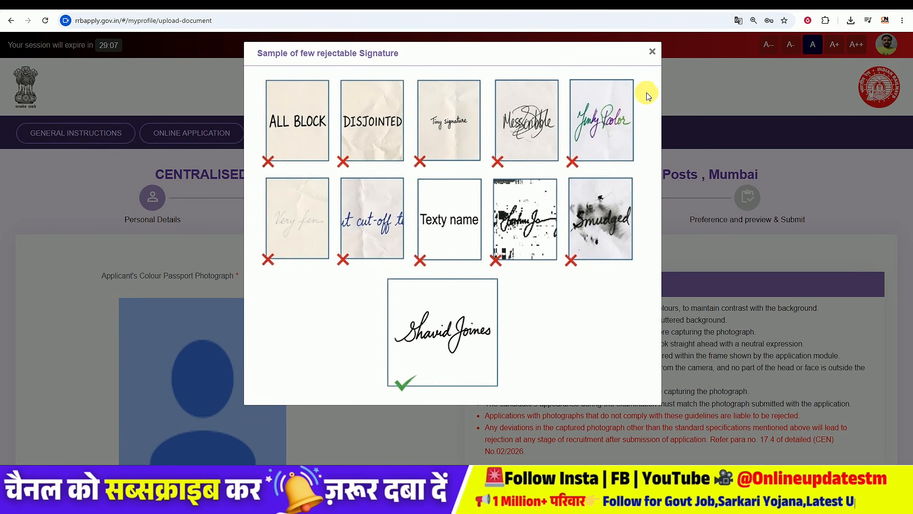
{"action": "left_click", "coordinate": [652, 52]}
{"action": "scroll", "coordinate": [600, 333], "scroll_direction": "down", "scroll_amount": 7}
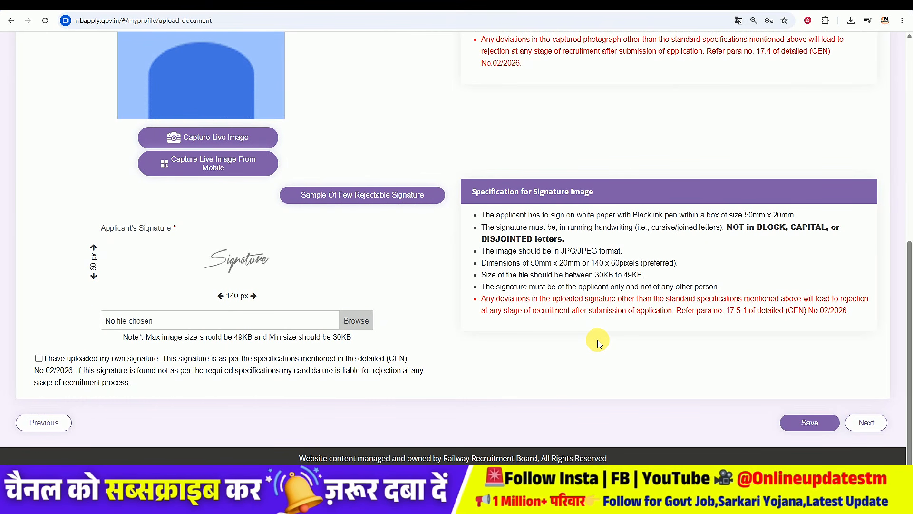
{"action": "triple_click", "coordinate": [230, 297]}
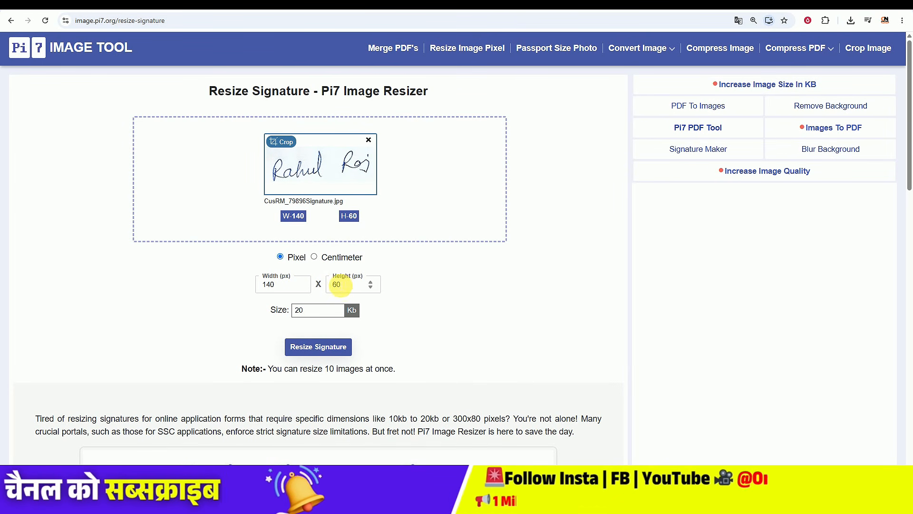
Resize the signature image to 45 KB at 140 x 60 pixels and download it under the name "tech signature".
{"action": "left_click_drag", "start_coordinate": [333, 310], "coordinate": [291, 318]}
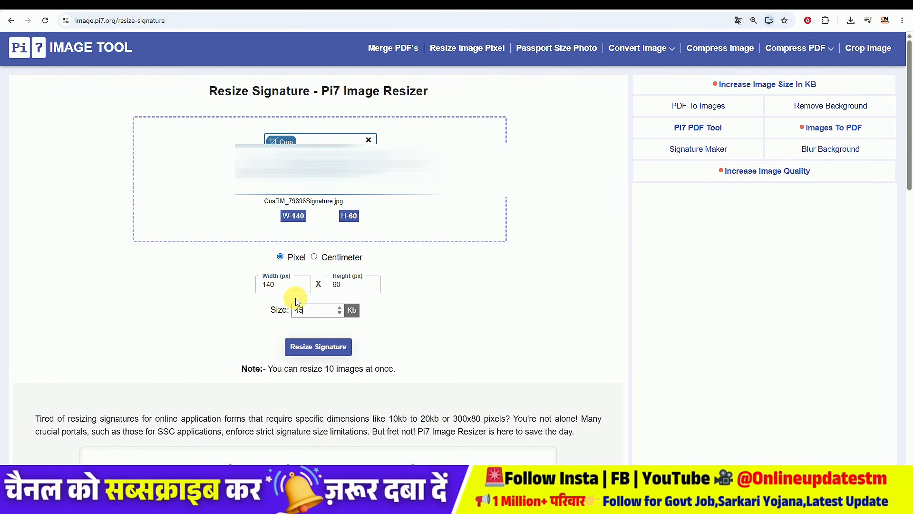
{"action": "left_click", "coordinate": [319, 355]}
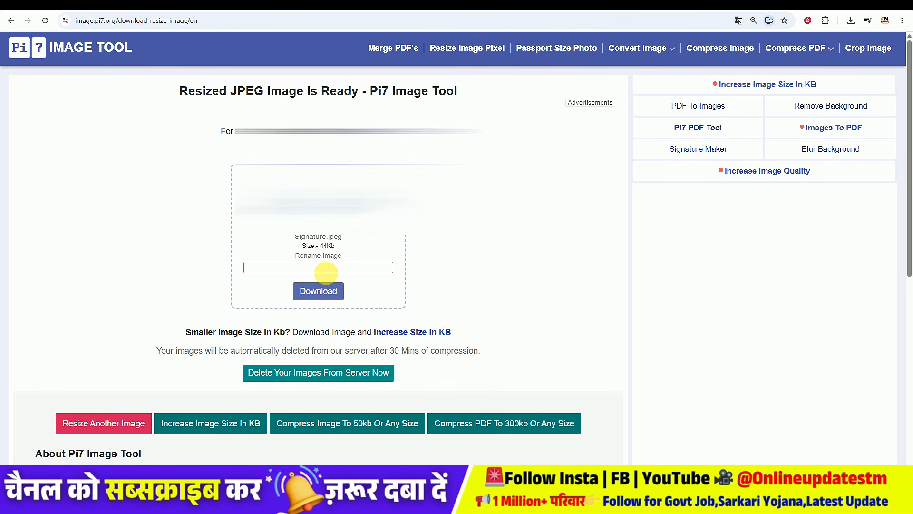
{"action": "type", "text": "tech signature"}
{"action": "left_click", "coordinate": [319, 291]}
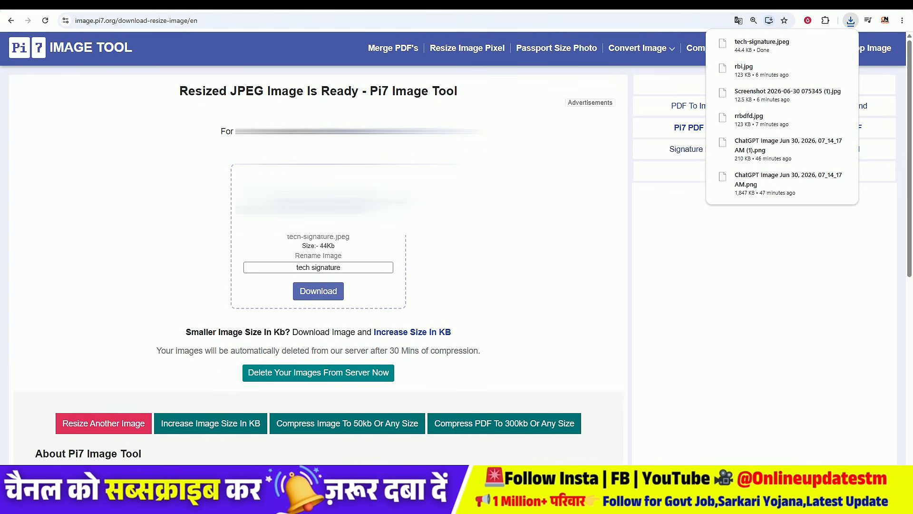
Return to the RRB application, finish the signature upload with its own-signature declaration, and continue to the preference and preview page.
{"action": "key", "text": "ctrl+Tab"}
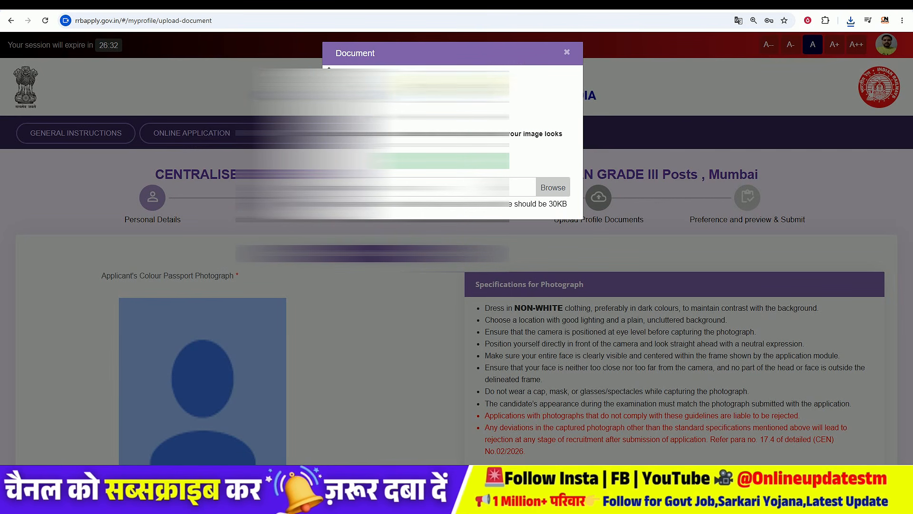
{"action": "left_click", "coordinate": [453, 161]}
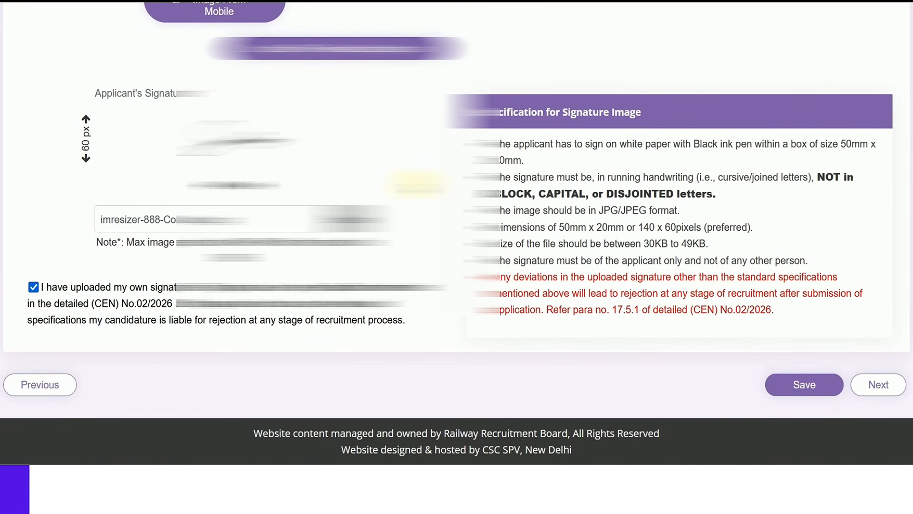
{"action": "left_click", "coordinate": [879, 387]}
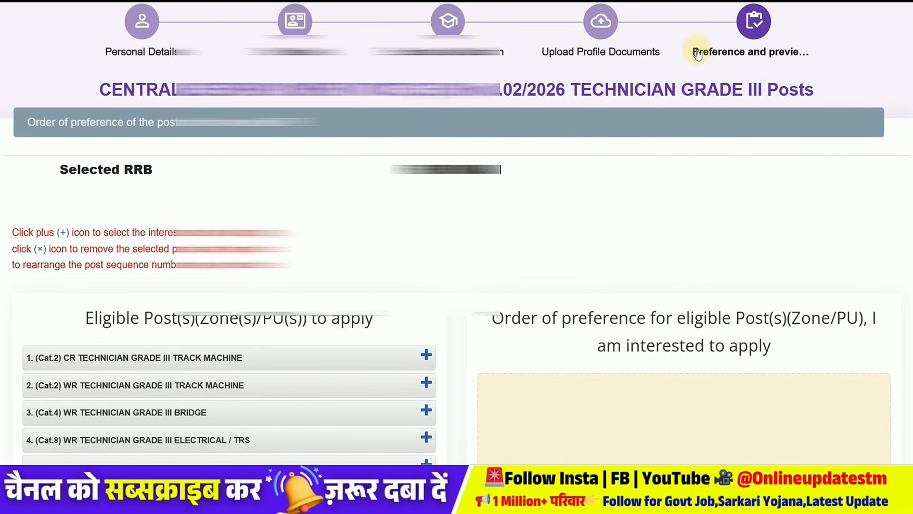
Rank all eligible posts: CR Track Machine, WR EMU, CR Fitter (OL), CR EMU, WR Bridge, WR Track Machine, WR Electrical/TRS, CR Fitter (PU & WS).
{"action": "scroll", "coordinate": [376, 237], "scroll_direction": "down", "scroll_amount": 5}
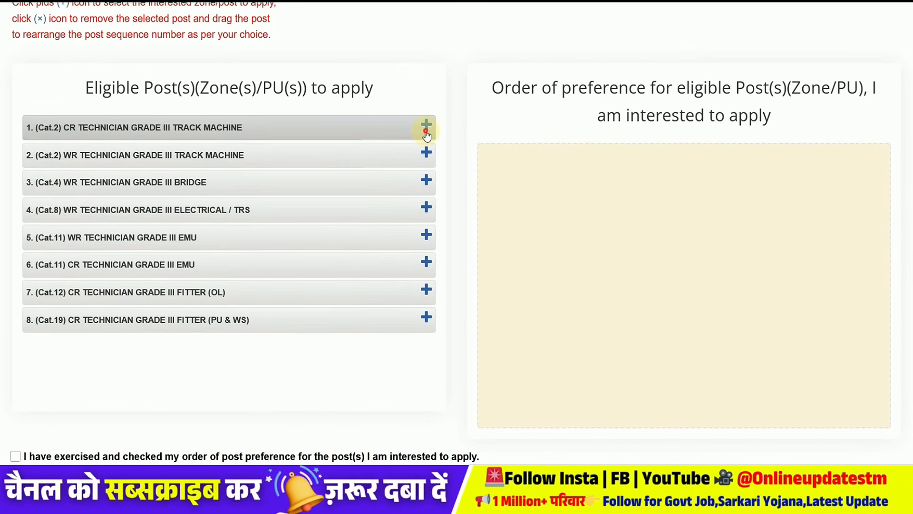
{"action": "left_click", "coordinate": [427, 129]}
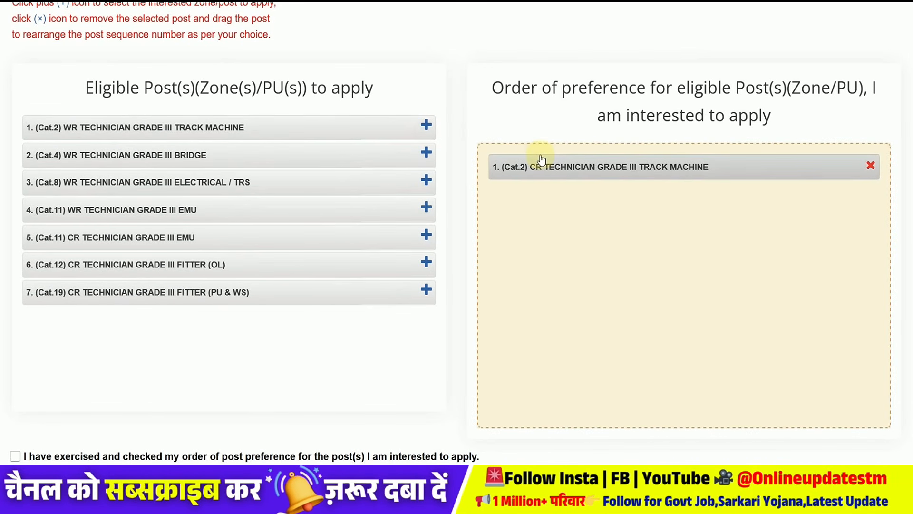
{"action": "left_click", "coordinate": [424, 207]}
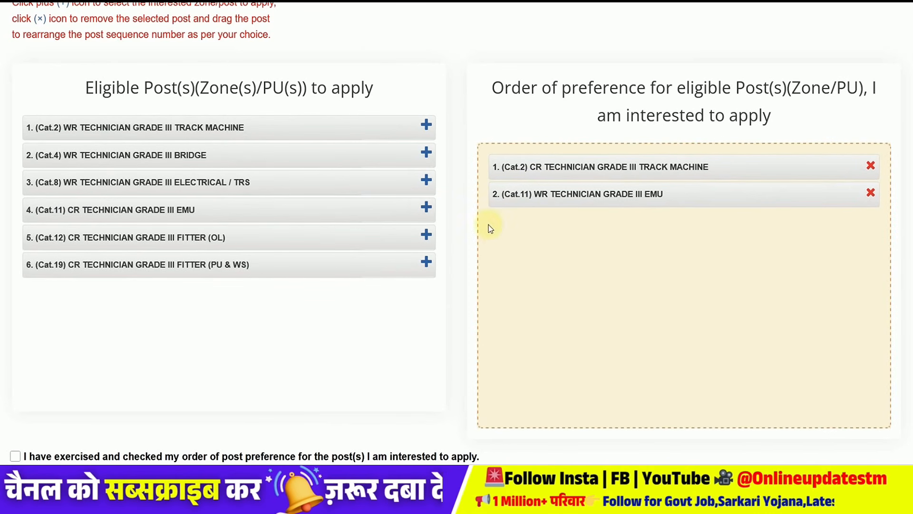
{"action": "left_click", "coordinate": [427, 236]}
{"action": "left_click", "coordinate": [426, 207]}
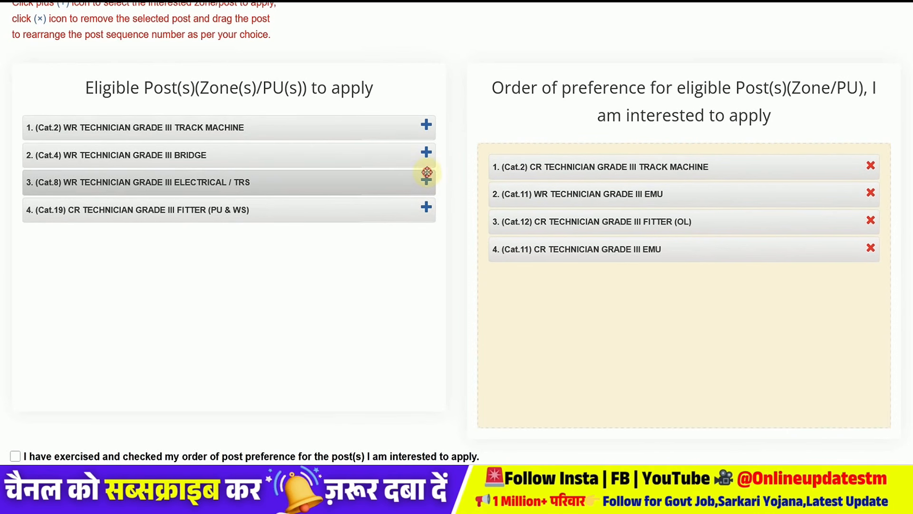
{"action": "left_click", "coordinate": [427, 153]}
{"action": "left_click", "coordinate": [427, 126]}
{"action": "left_click", "coordinate": [426, 126]}
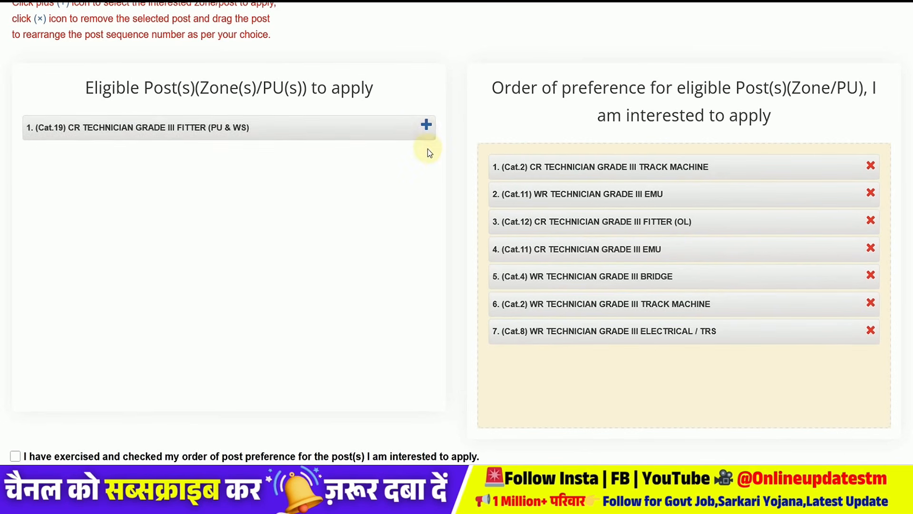
{"action": "left_click", "coordinate": [418, 127]}
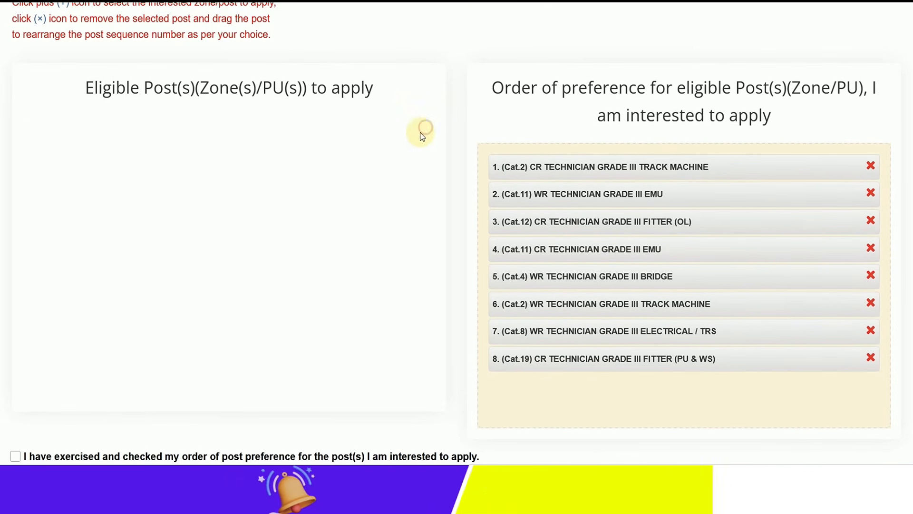
Confirm the order of post preference, fill in the declaration's place, then save and preview the application.
{"action": "scroll", "coordinate": [261, 225], "scroll_direction": "down", "scroll_amount": 3}
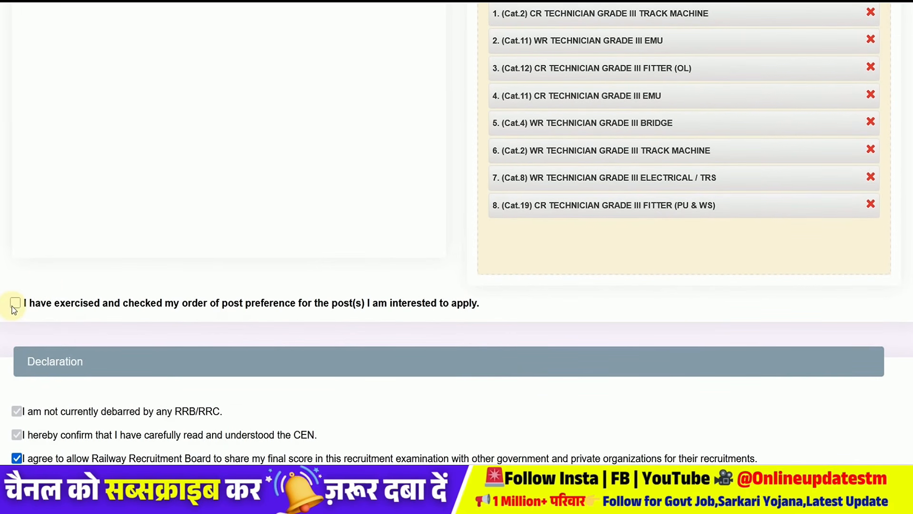
{"action": "scroll", "coordinate": [106, 311], "scroll_direction": "down", "scroll_amount": 5}
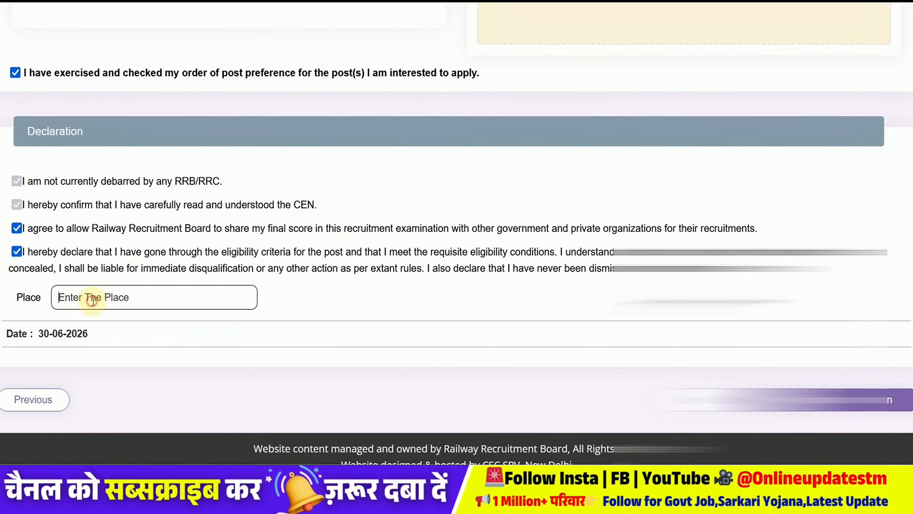
{"action": "left_click", "coordinate": [704, 400]}
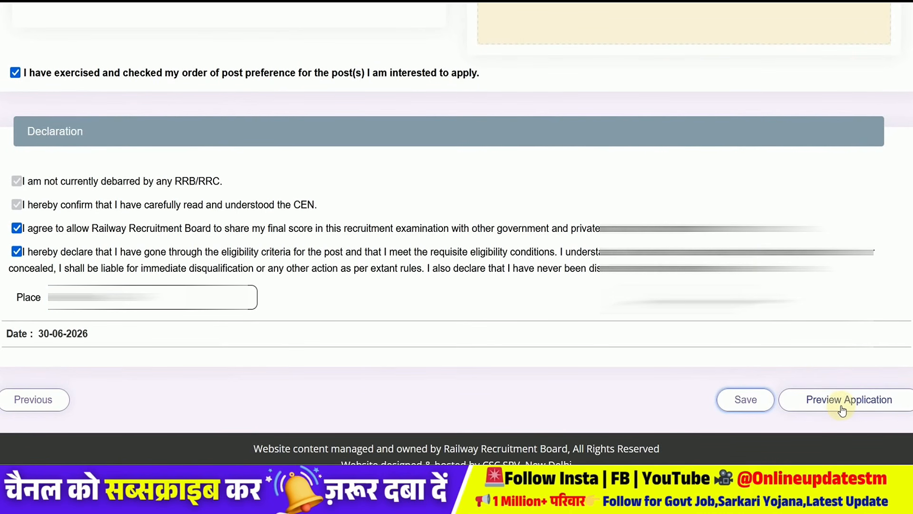
{"action": "left_click", "coordinate": [842, 409]}
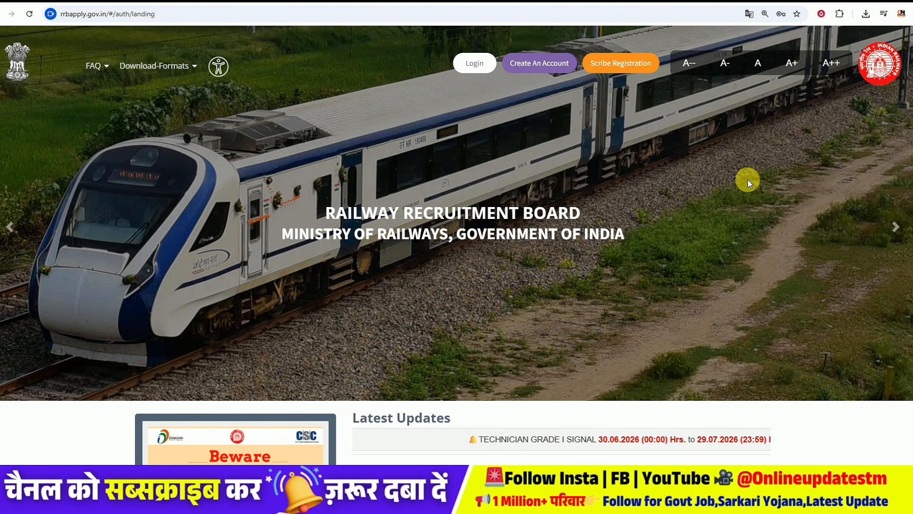
Look over the Technician vacancies under Latest Updates on the RRB landing page.
{"action": "scroll", "coordinate": [747, 179], "scroll_direction": "down", "scroll_amount": 1}
{"action": "scroll", "coordinate": [747, 179], "scroll_direction": "down", "scroll_amount": 2}
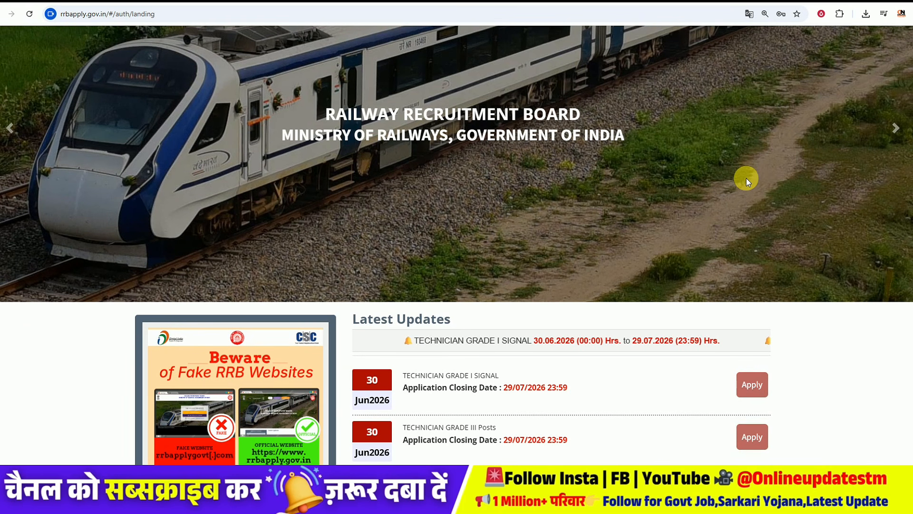